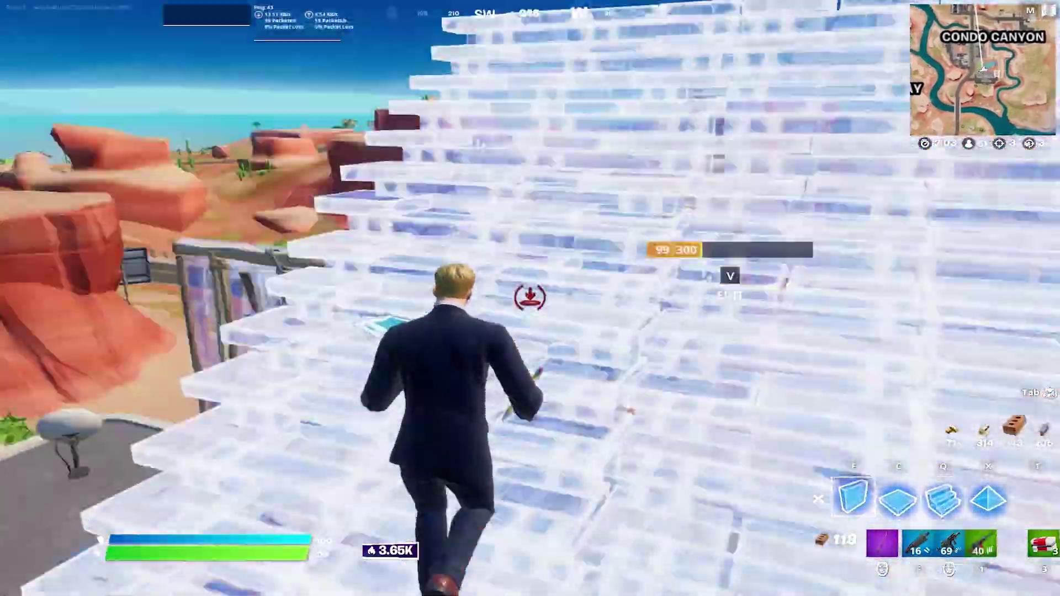
Build brick pieces, edit the floor, shotgun the first enemy and loot them
{"action": "left_click", "coordinate": [530, 299]}
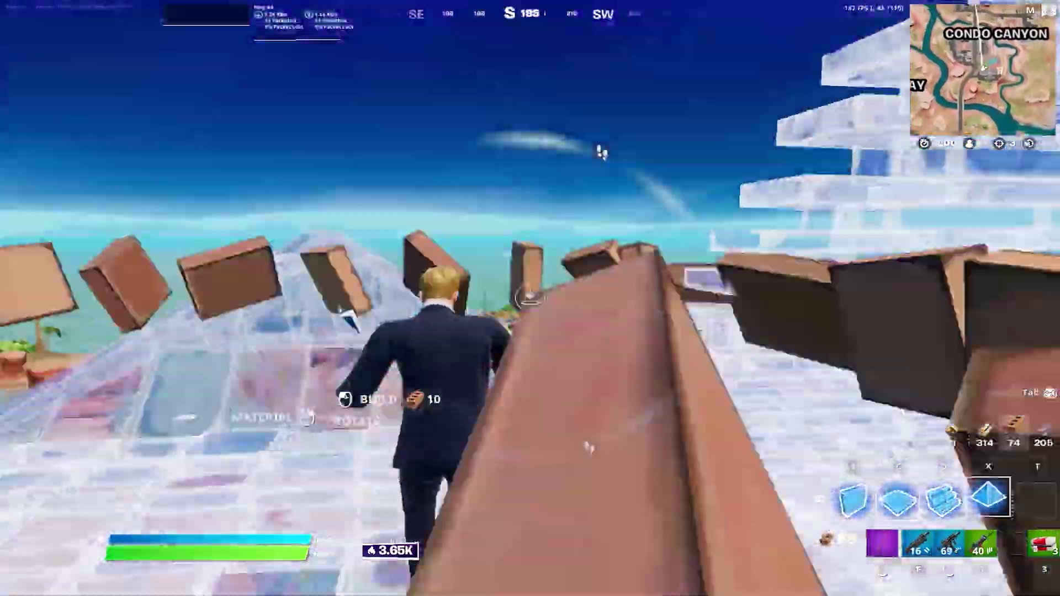
{"action": "key", "text": "v"}
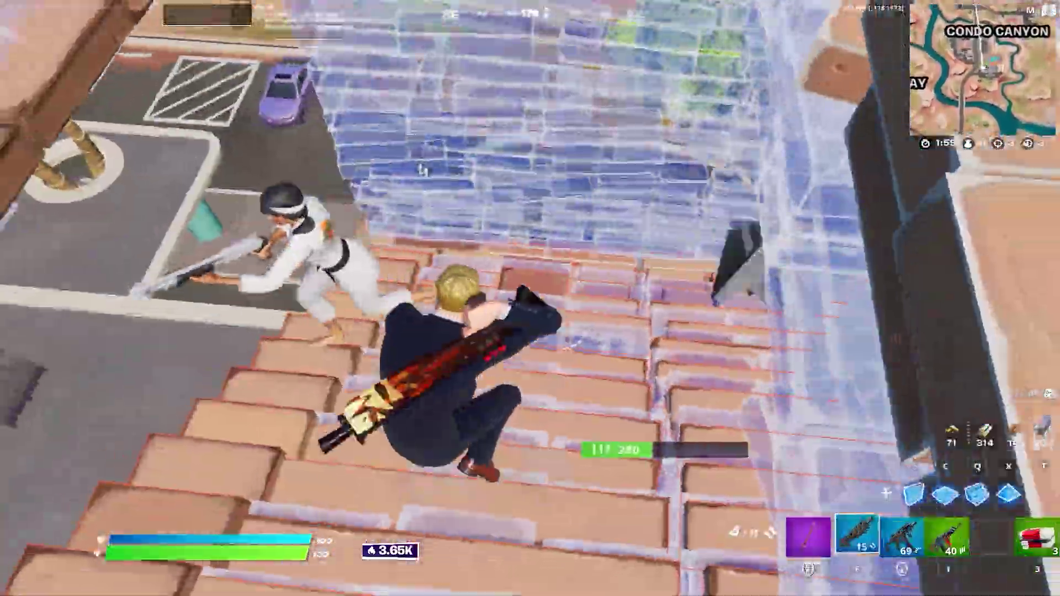
{"action": "left_click", "coordinate": [530, 299]}
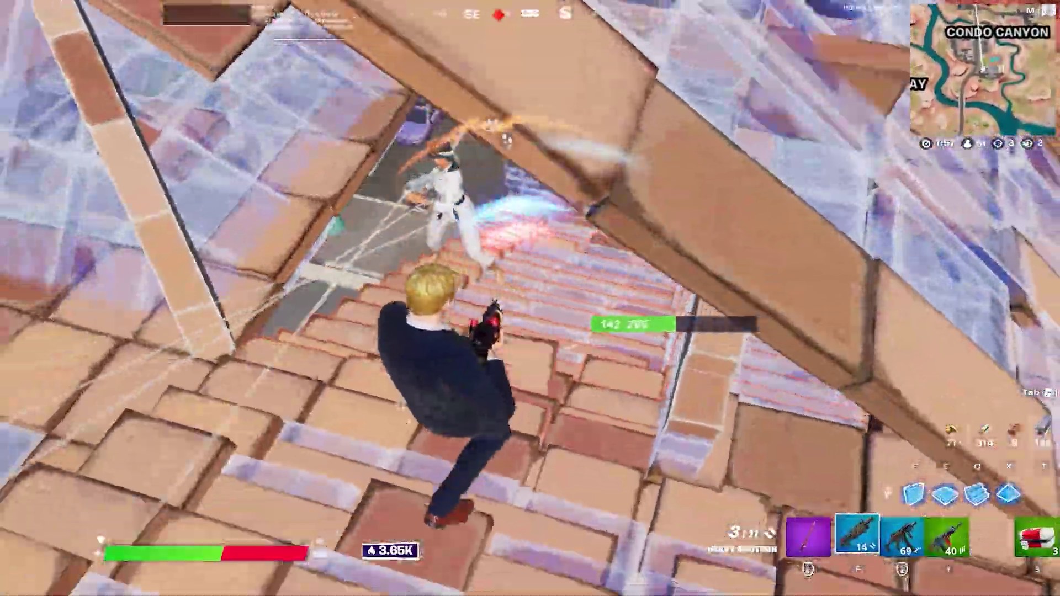
{"action": "left_click", "coordinate": [530, 298]}
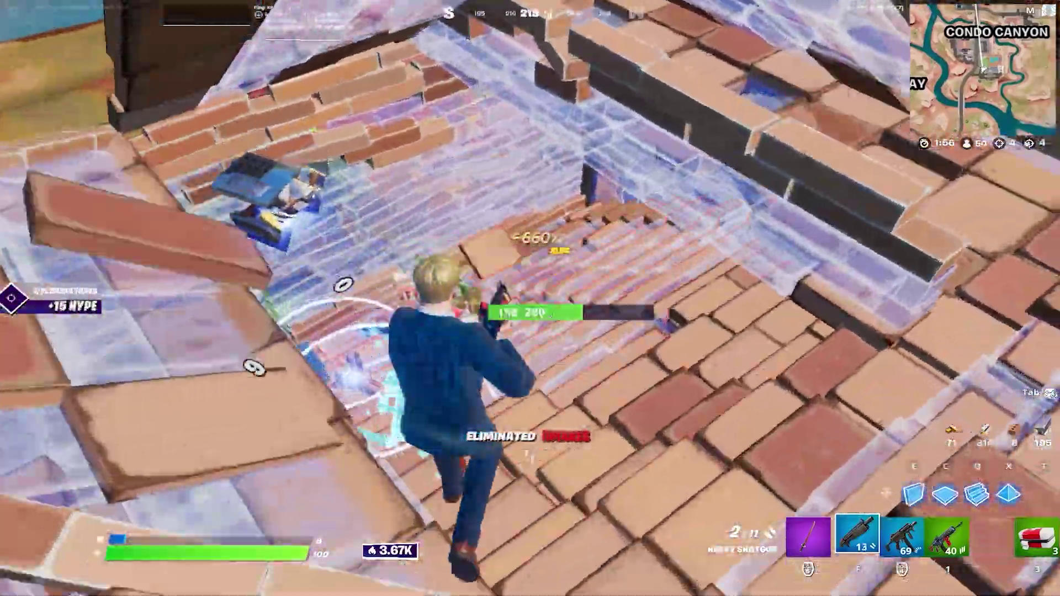
{"action": "key", "text": "e"}
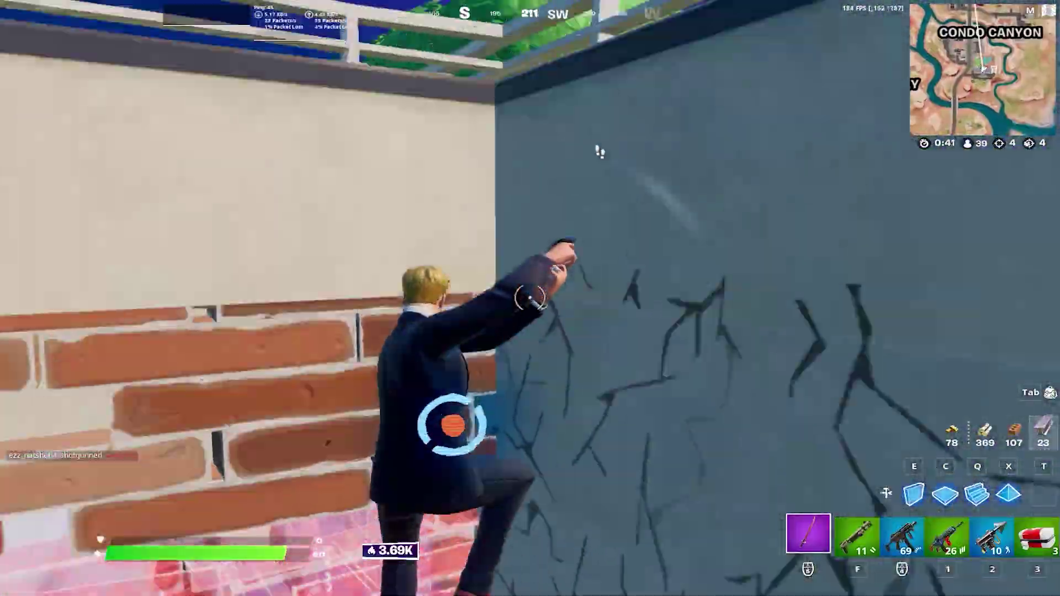
Harvest bricks, shotgun another enemy to eliminate them, and wall up for cover
{"action": "left_click", "coordinate": [530, 298]}
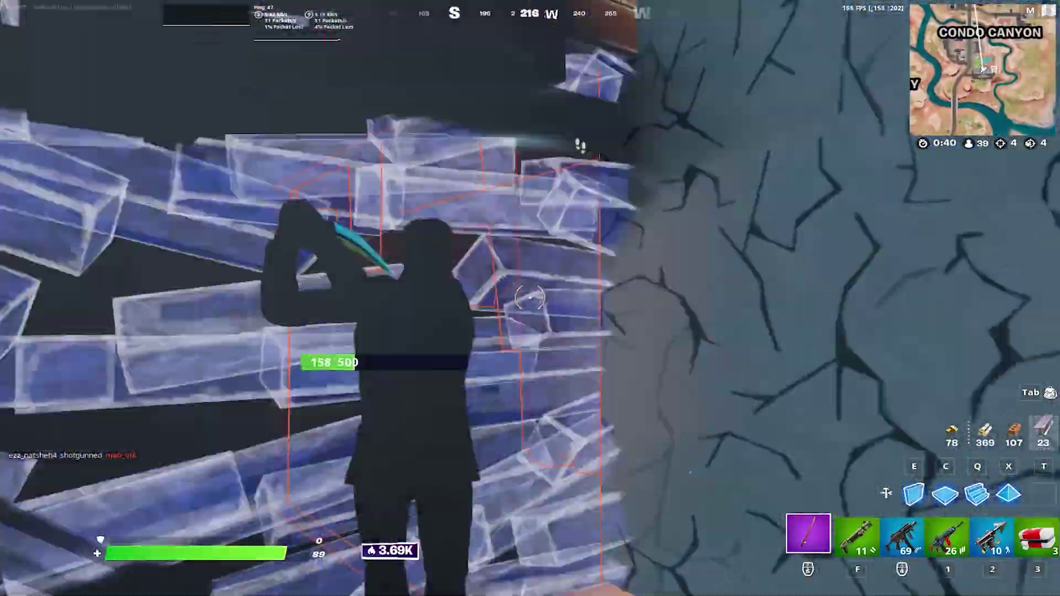
{"action": "key", "text": "f"}
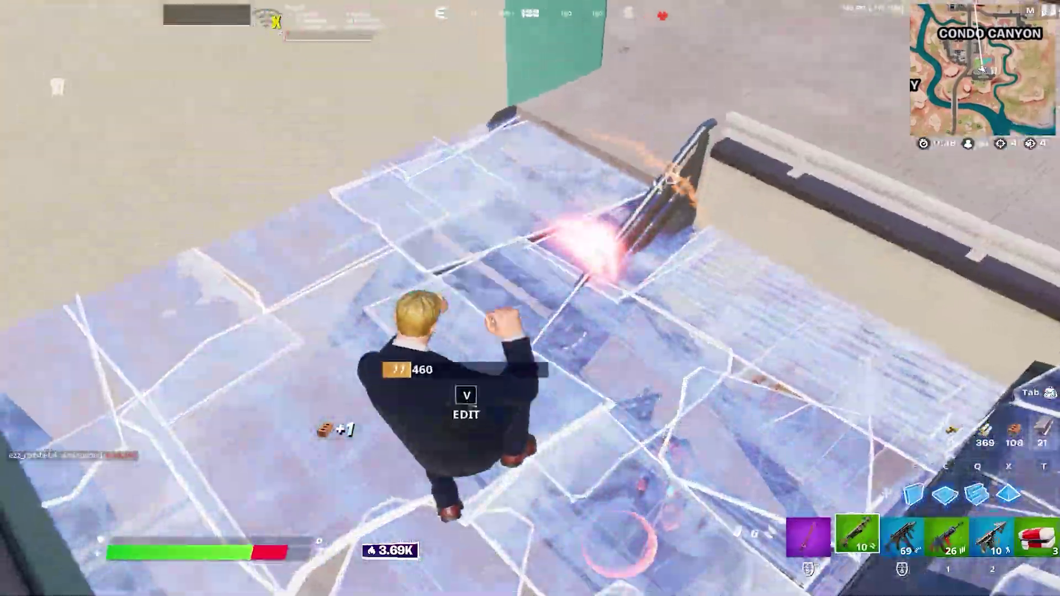
{"action": "left_click", "coordinate": [530, 299]}
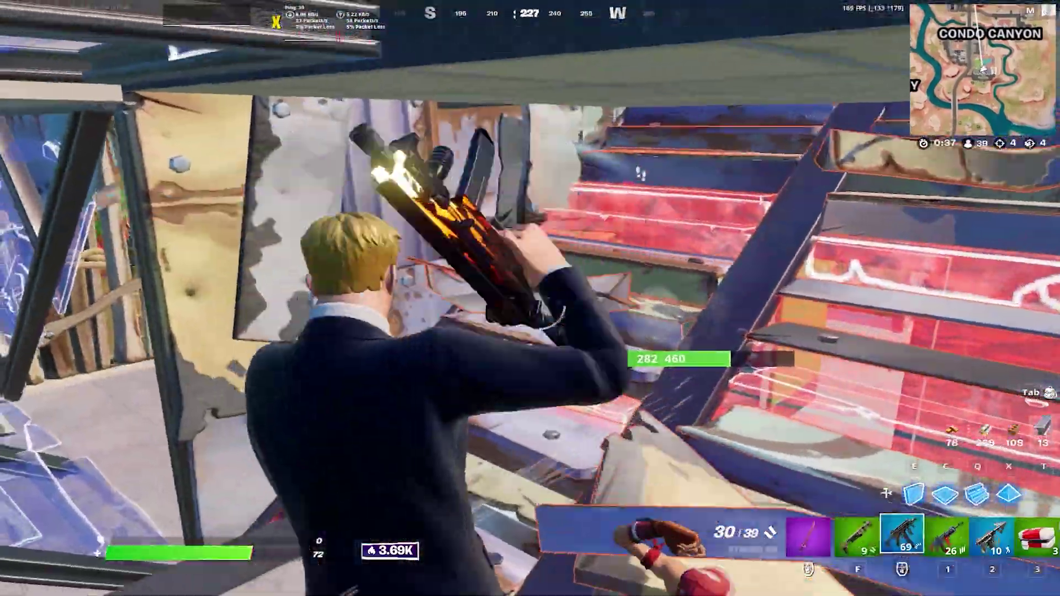
{"action": "left_click", "coordinate": [530, 298]}
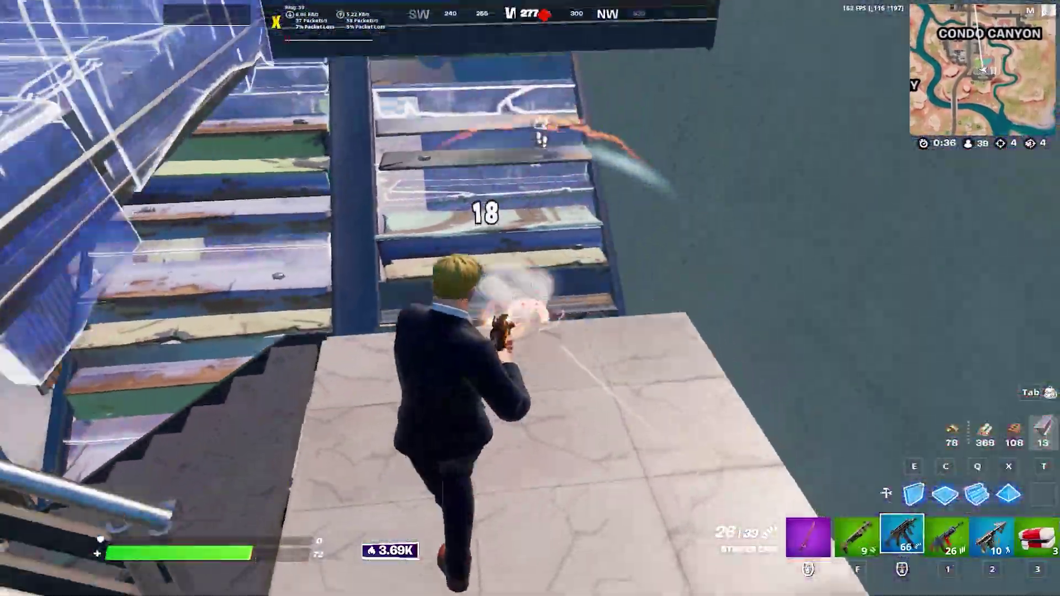
{"action": "key", "text": "f"}
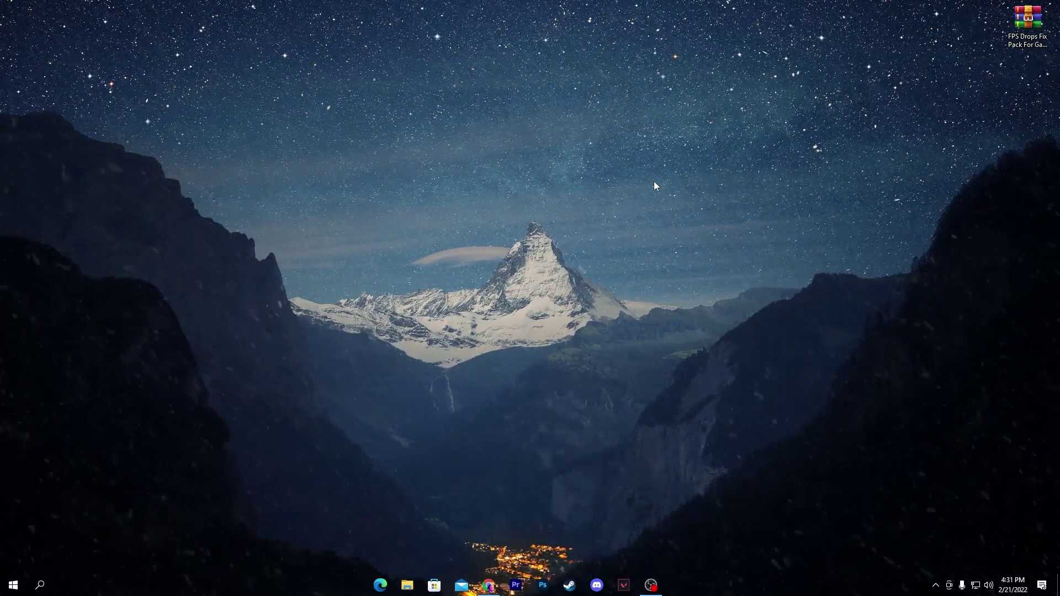
{"action": "left_click", "coordinate": [488, 585]}
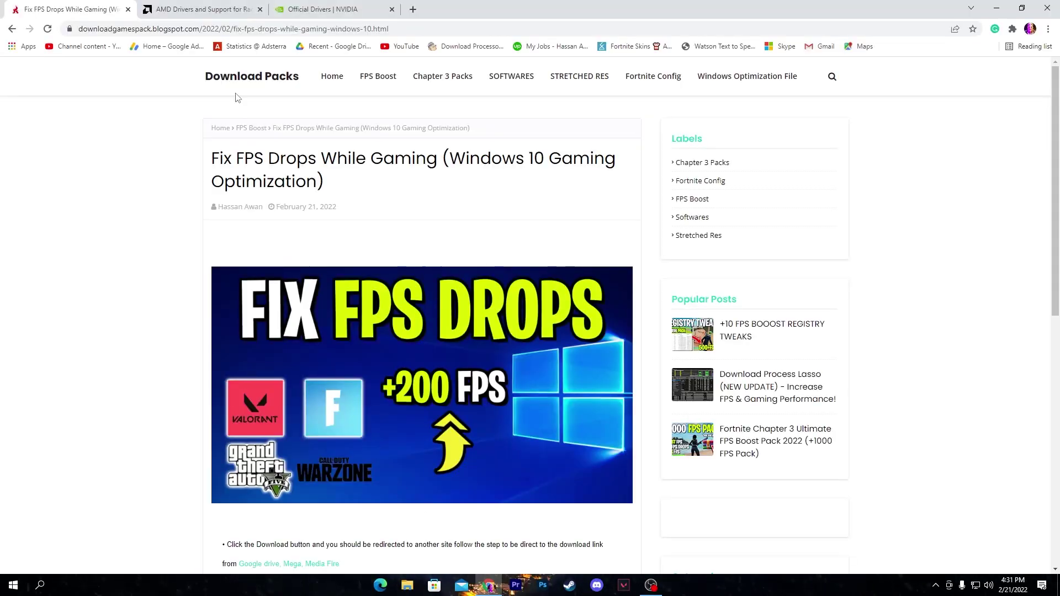
{"action": "left_click", "coordinate": [183, 9]}
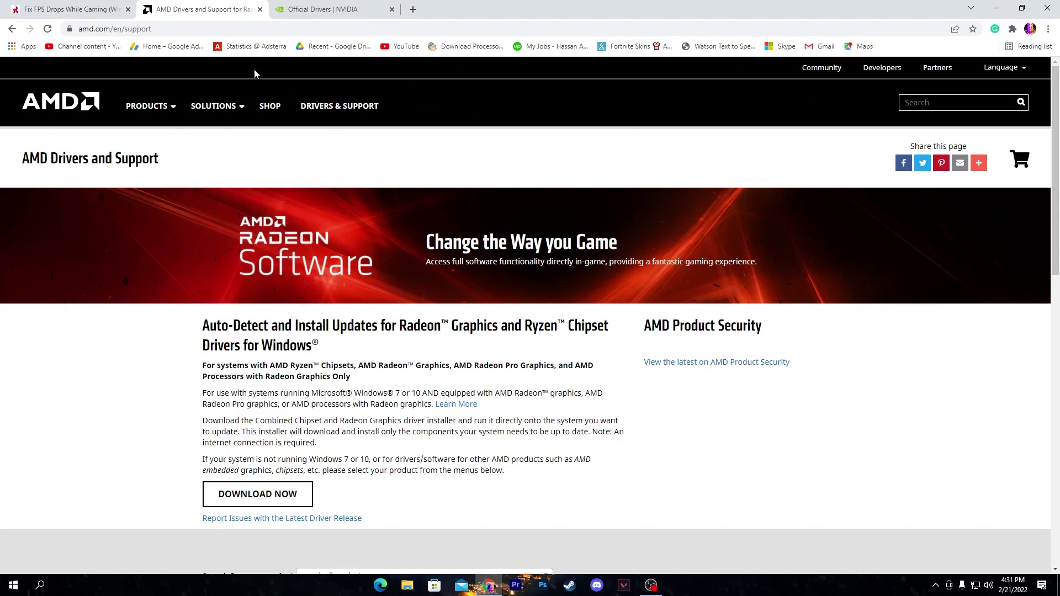
{"action": "left_click", "coordinate": [318, 7]}
{"action": "mouse_move", "coordinate": [437, 101]}
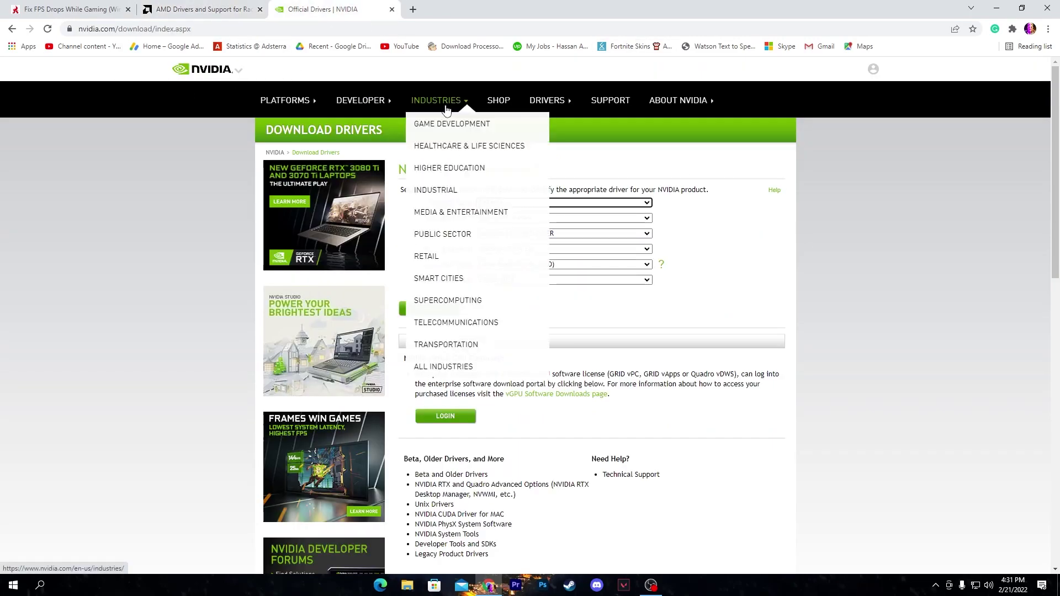
{"action": "left_click", "coordinate": [215, 6]}
{"action": "scroll", "coordinate": [182, 231], "scroll_direction": "down", "scroll_amount": 6}
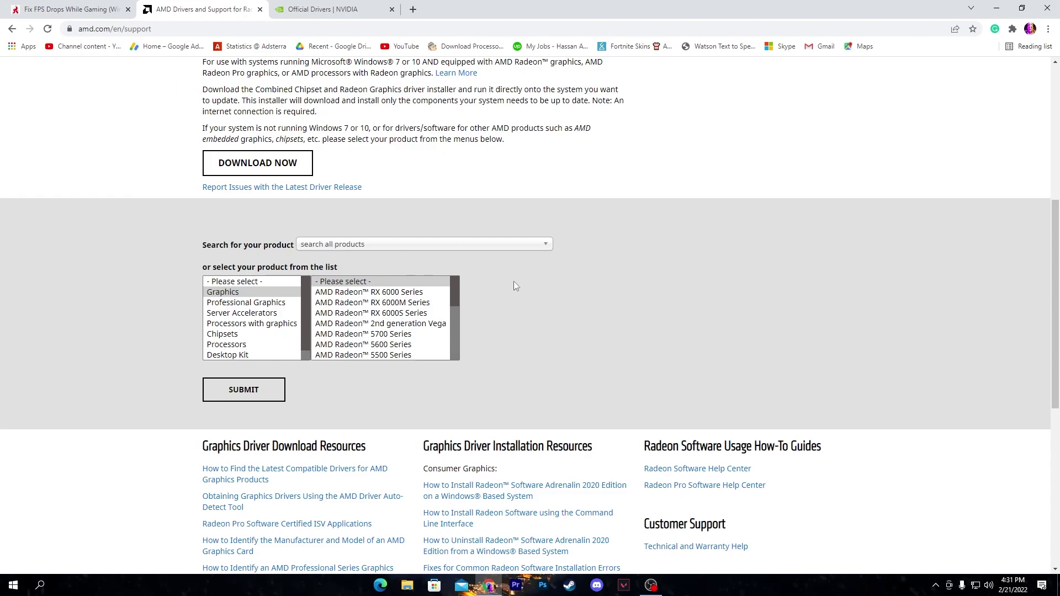
{"action": "left_click", "coordinate": [336, 8]}
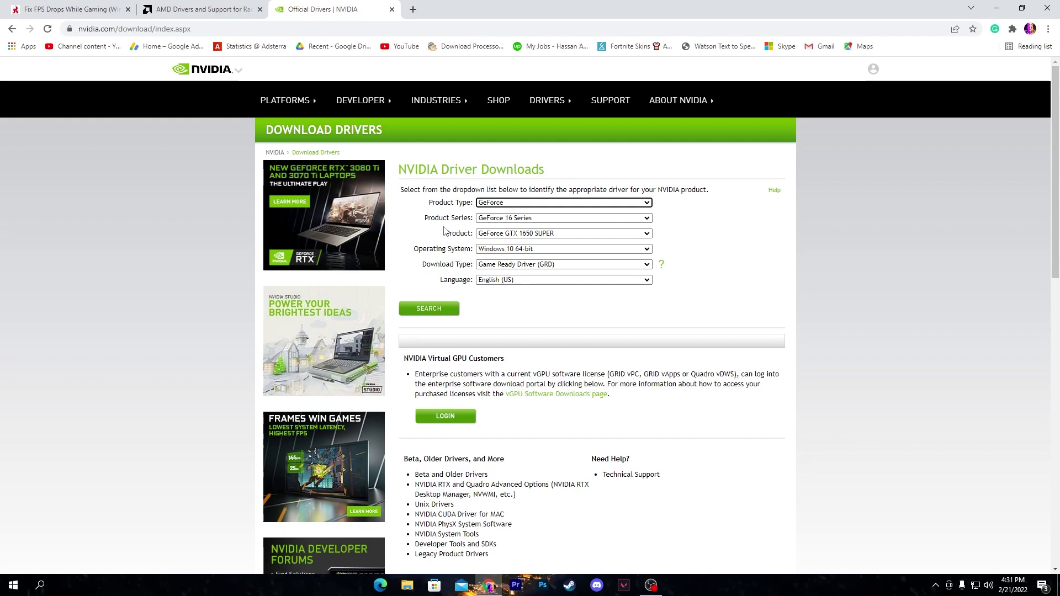
{"action": "left_click", "coordinate": [57, 5]}
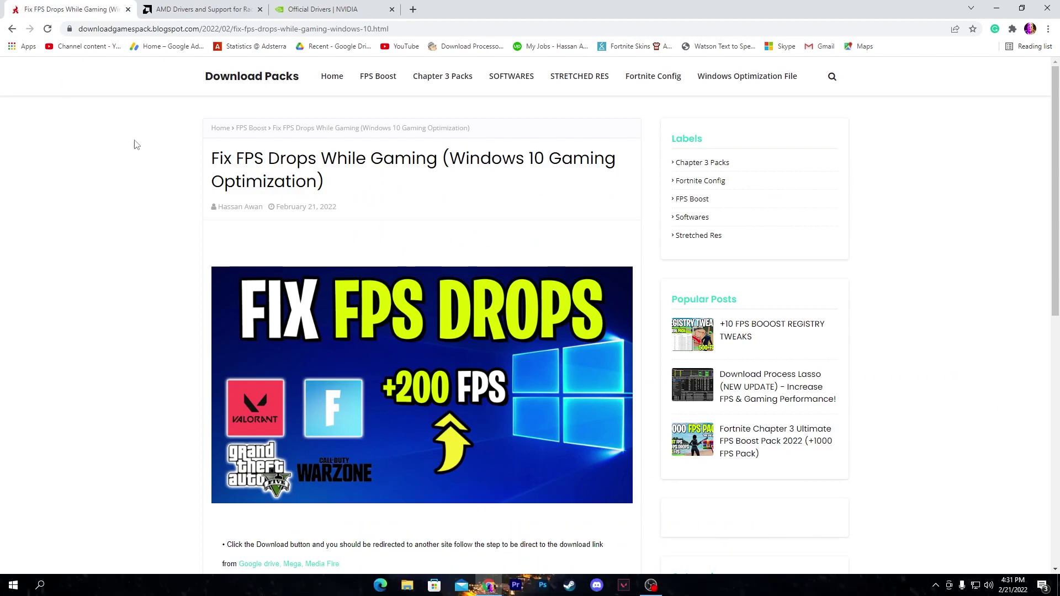
{"action": "scroll", "coordinate": [137, 144], "scroll_direction": "down", "scroll_amount": 3}
{"action": "scroll", "coordinate": [511, 164], "scroll_direction": "down", "scroll_amount": 4}
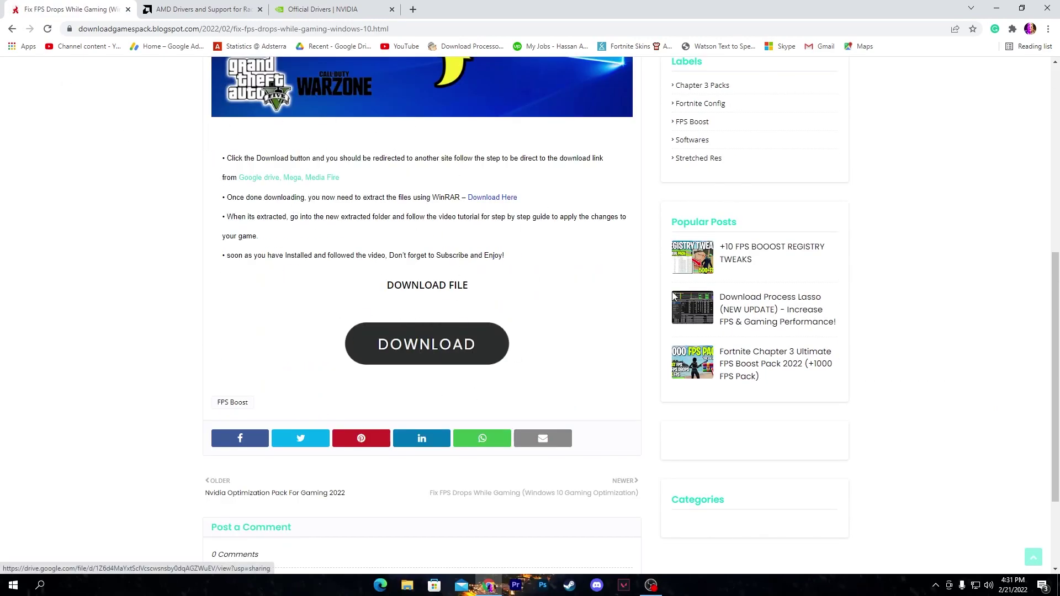
{"action": "left_click", "coordinate": [996, 8]}
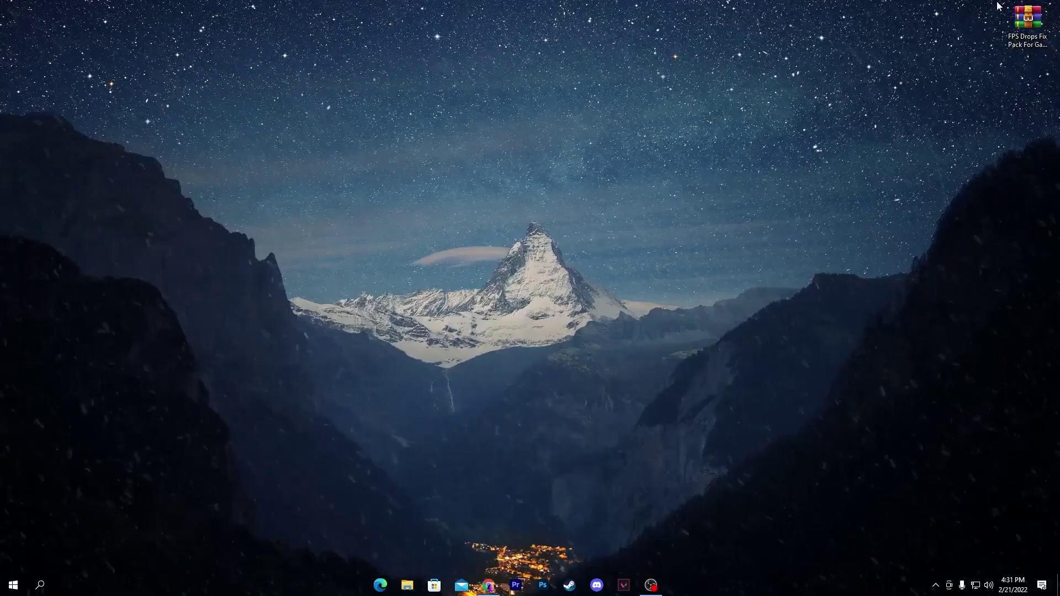
Extract CPU Boost, Delete Old Useless Temp File and Windows 10 Settings folders to the desktop
{"action": "left_click_drag", "start_coordinate": [1029, 18], "coordinate": [356, 129]}
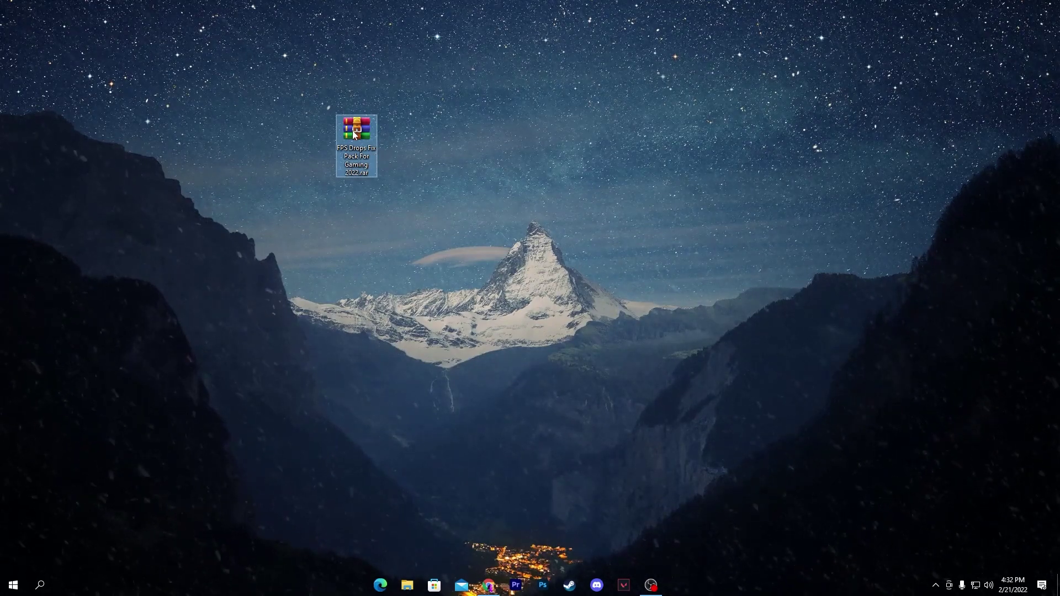
{"action": "double_click", "coordinate": [354, 134]}
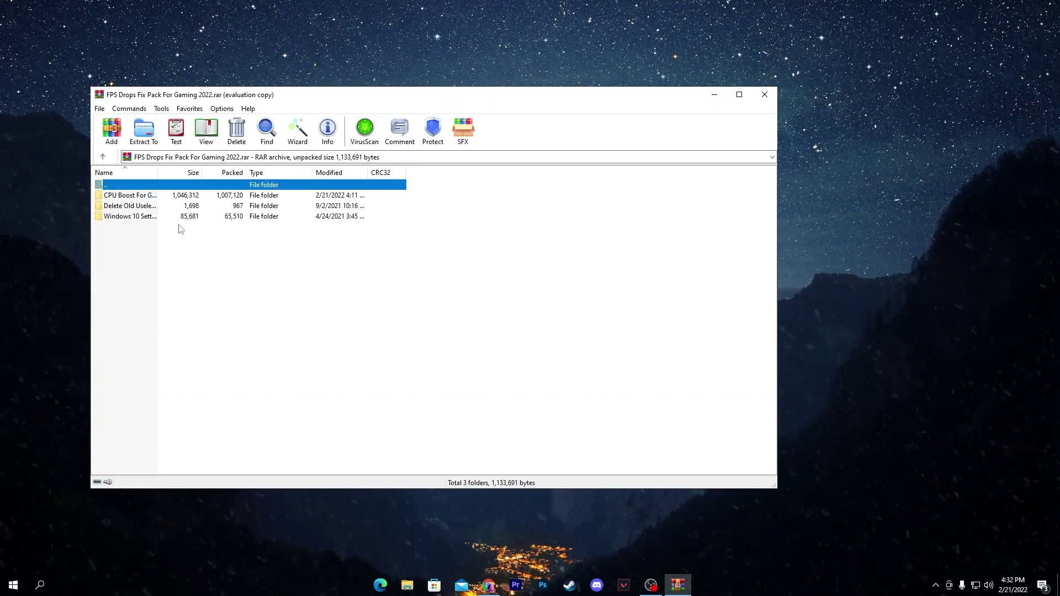
{"action": "key", "text": "ctrl+a"}
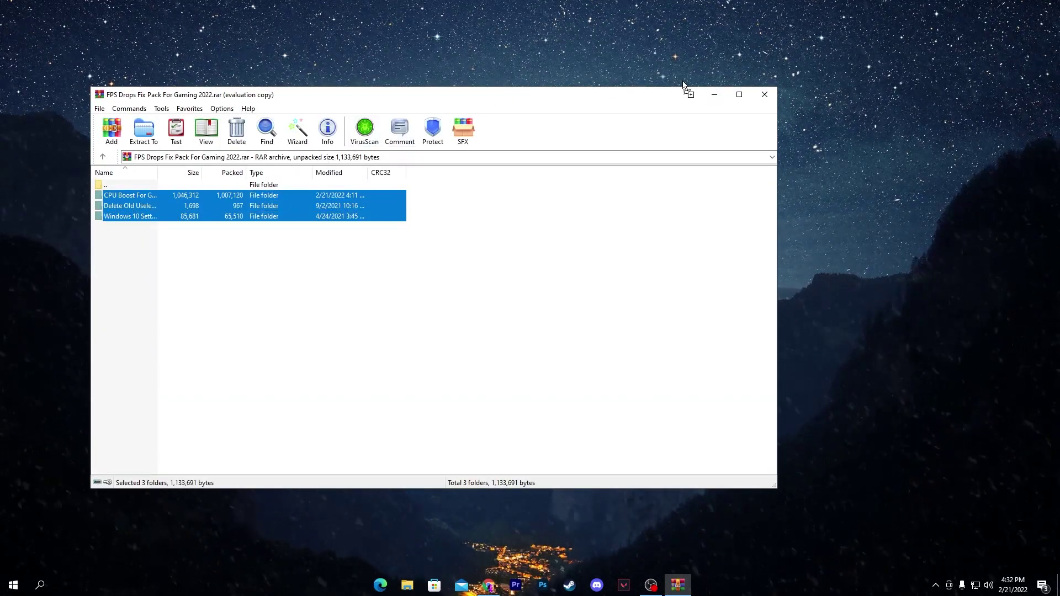
{"action": "left_click_drag", "start_coordinate": [685, 86], "coordinate": [820, 136]}
{"action": "left_click", "coordinate": [765, 94]}
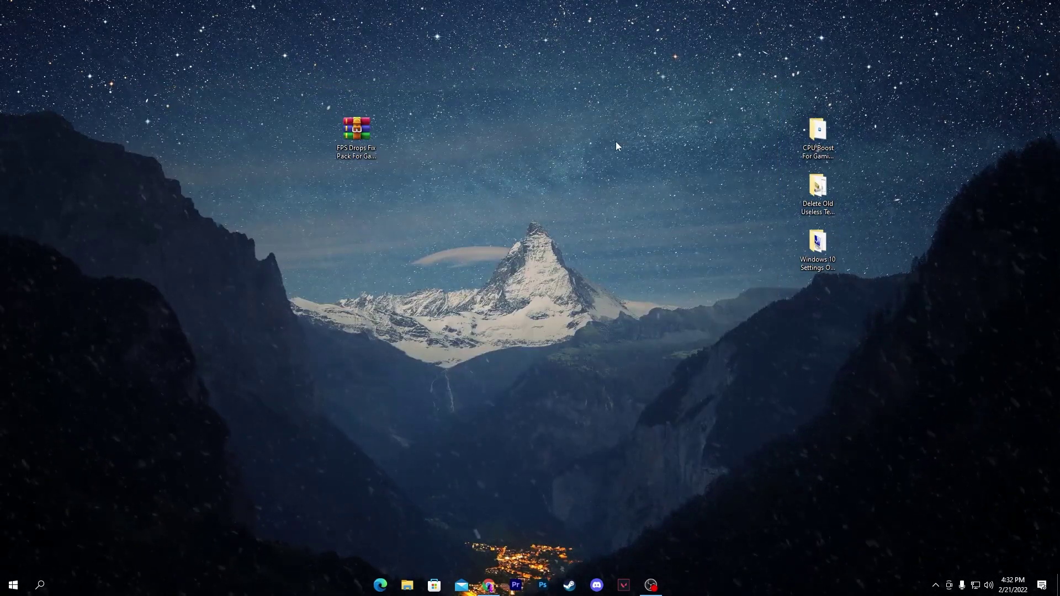
{"action": "left_click_drag", "start_coordinate": [615, 141], "coordinate": [850, 276]}
{"action": "left_click_drag", "start_coordinate": [804, 184], "coordinate": [636, 129]}
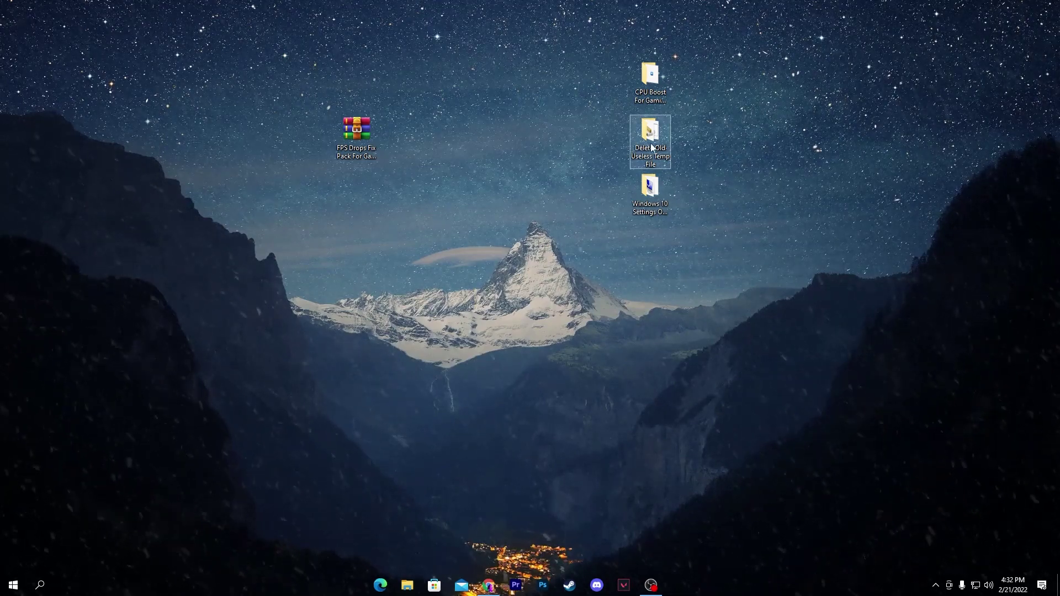
{"action": "mouse_move", "coordinate": [650, 142]}
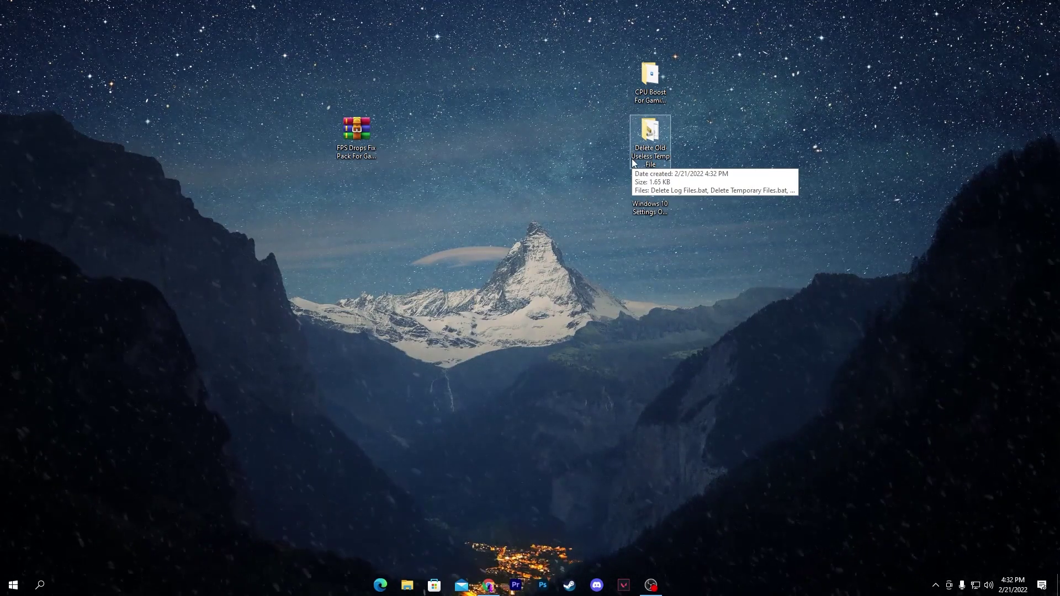
In the Delete Old Useless Temp File folder, run Delete Log Files.bat and Delete Temporary Files.bat
{"action": "double_click", "coordinate": [632, 158]}
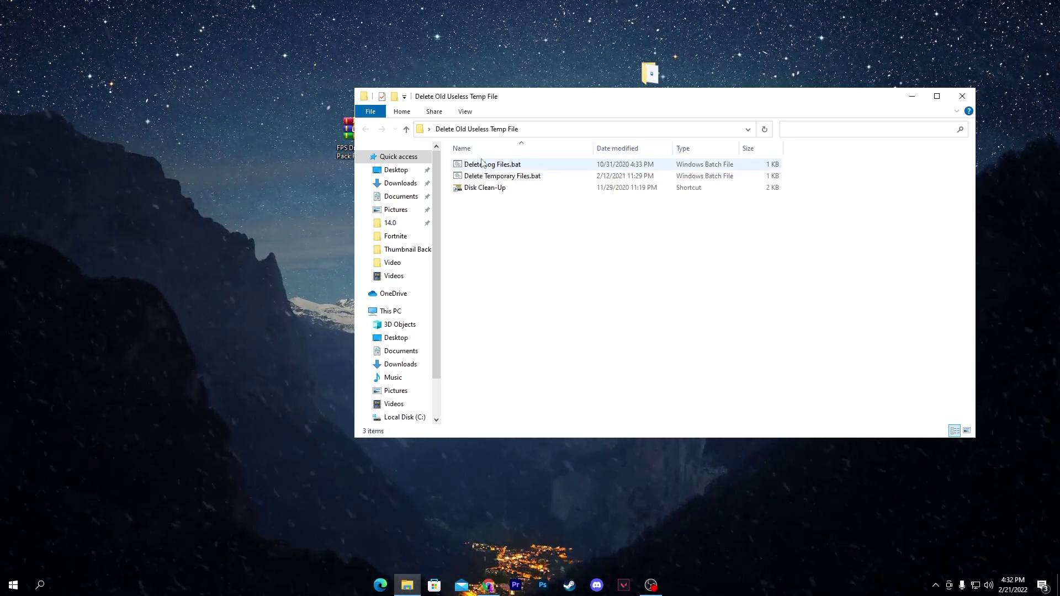
{"action": "mouse_move", "coordinate": [485, 164]}
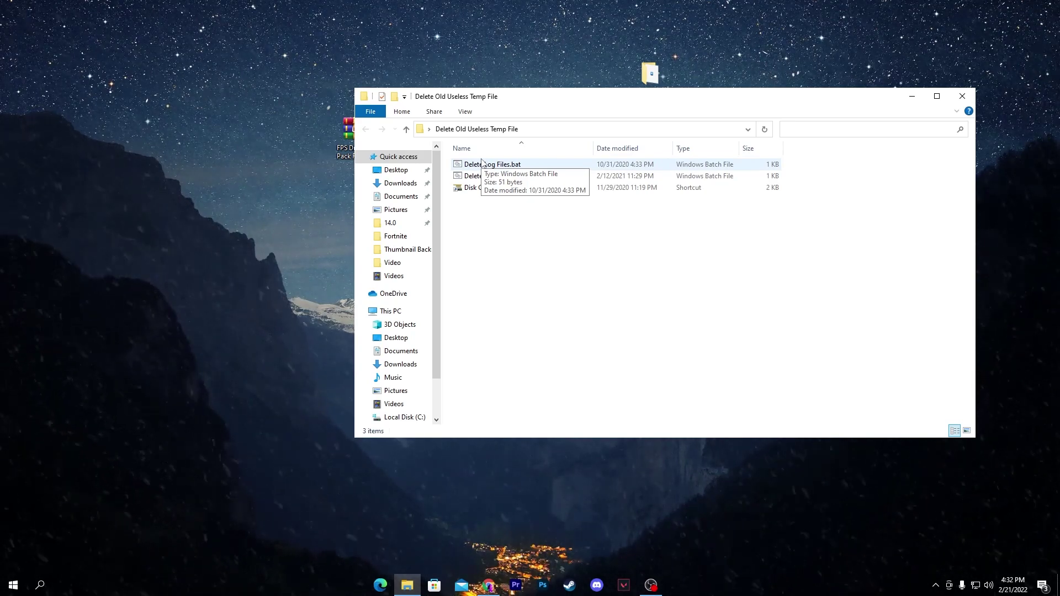
{"action": "double_click", "coordinate": [517, 165]}
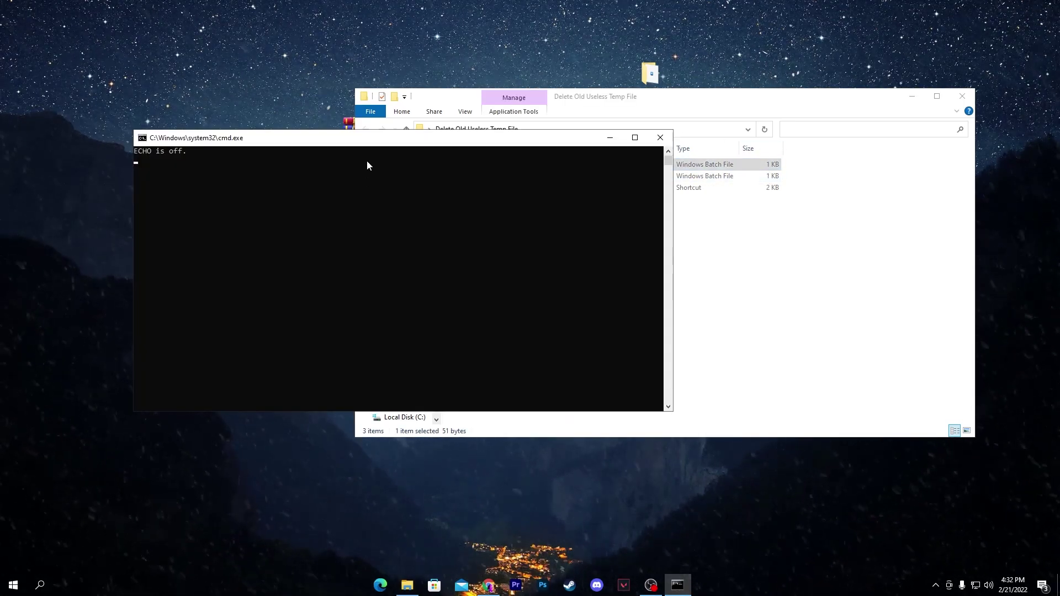
{"action": "left_click_drag", "start_coordinate": [340, 145], "coordinate": [711, 136]}
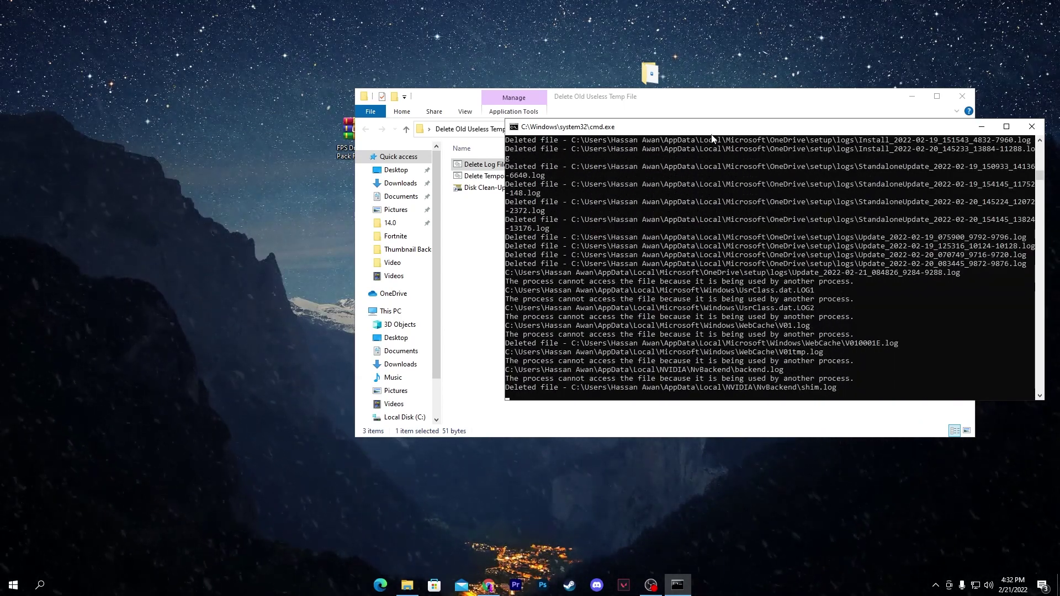
{"action": "left_click_drag", "start_coordinate": [712, 135], "coordinate": [696, 187]}
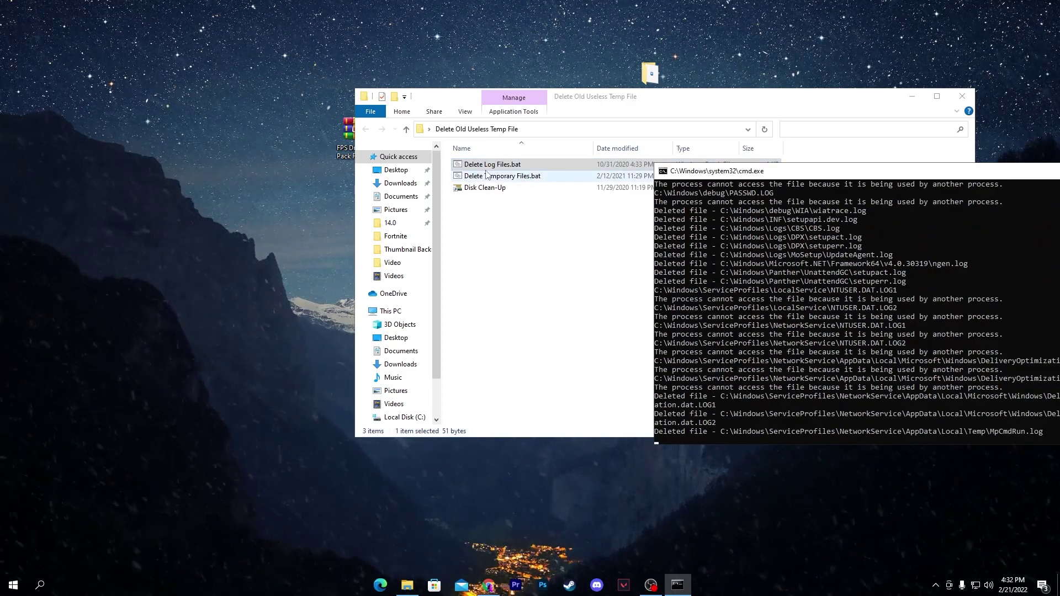
{"action": "double_click", "coordinate": [518, 183]}
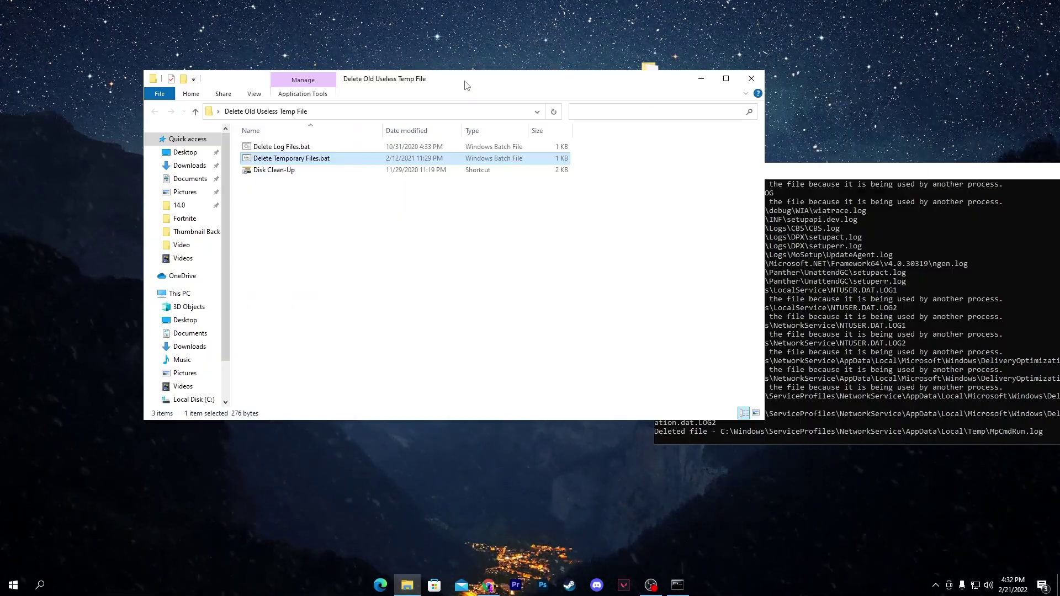
Launch Disk Clean-Up to scan drive C:, closing the finished cmd window
{"action": "double_click", "coordinate": [266, 173]}
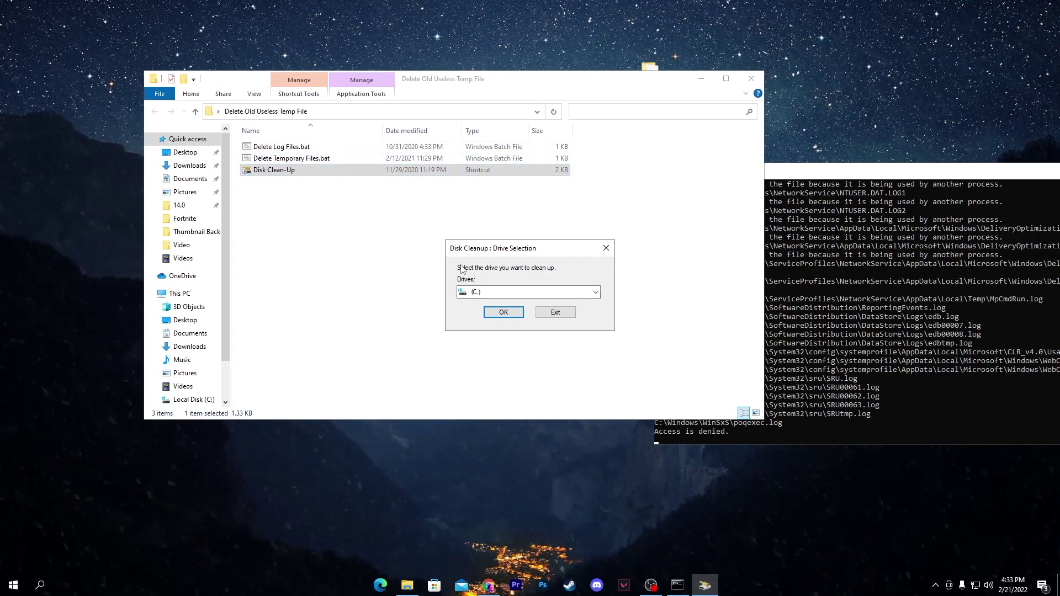
{"action": "left_click", "coordinate": [594, 292]}
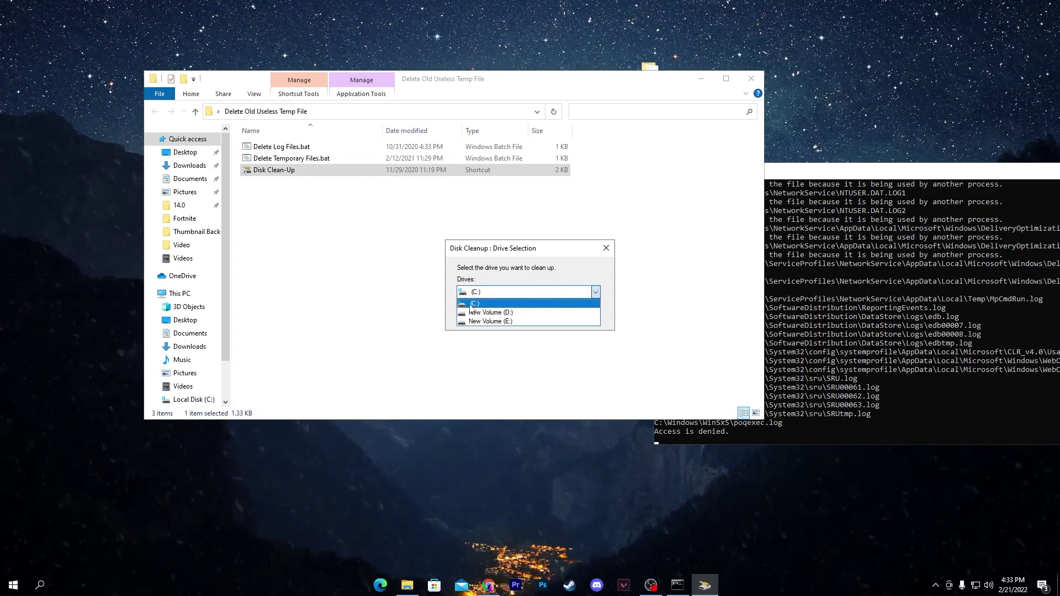
{"action": "left_click", "coordinate": [519, 304]}
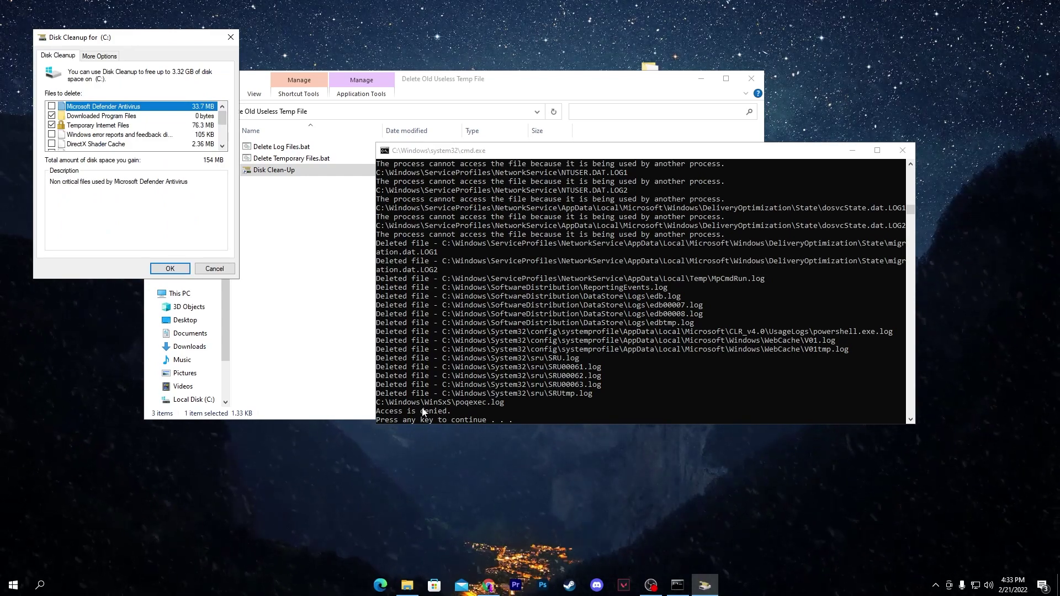
{"action": "key", "text": "Return"}
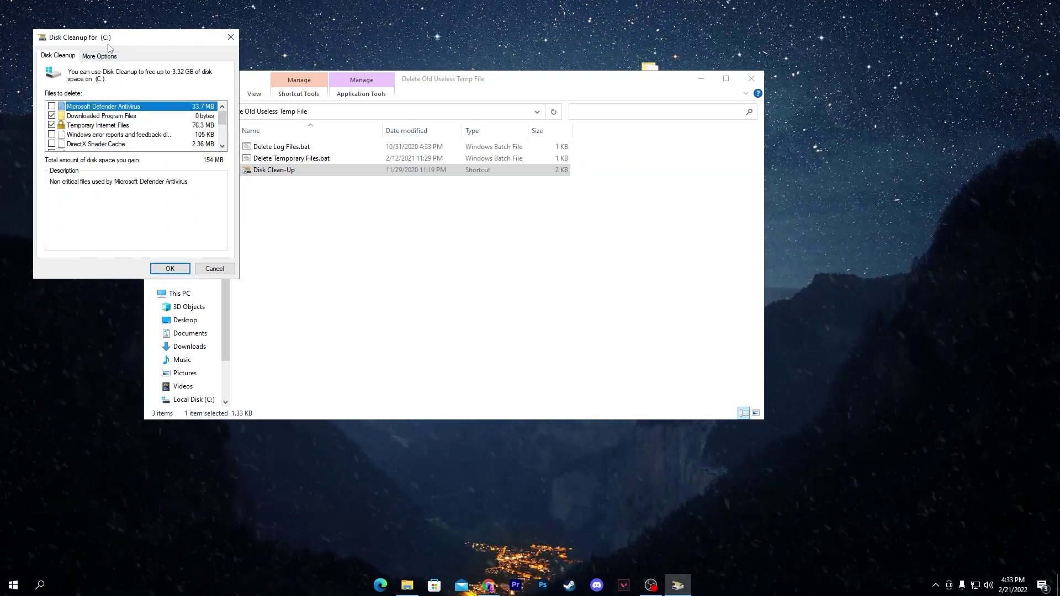
{"action": "left_click_drag", "start_coordinate": [410, 98], "coordinate": [411, 97]}
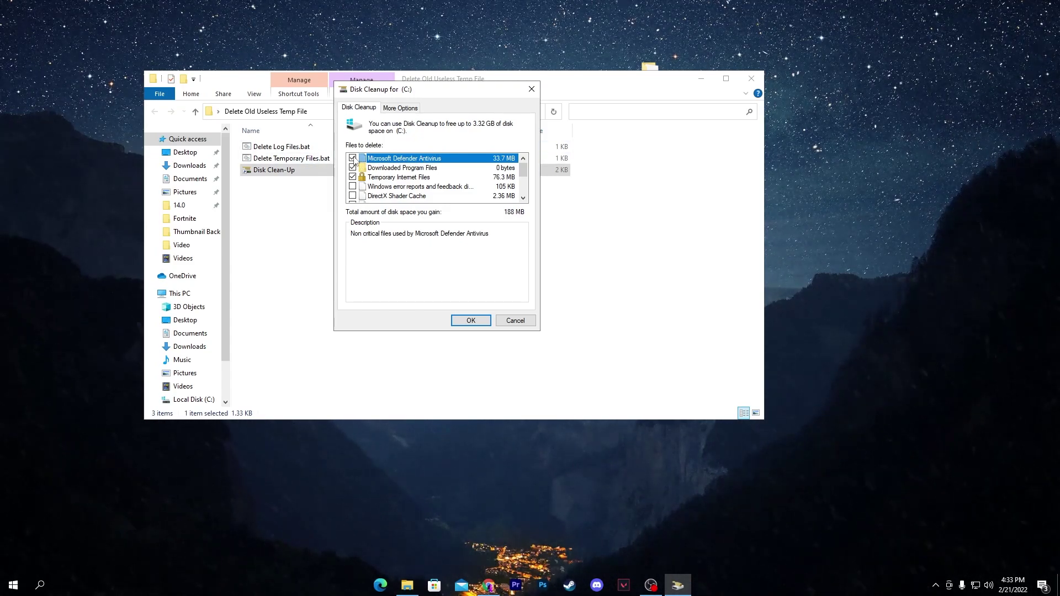
Add DirectX Shader Cache and Delivery Optimization Files, then confirm deleting the selected files
{"action": "scroll", "coordinate": [355, 198], "scroll_direction": "down", "scroll_amount": 1}
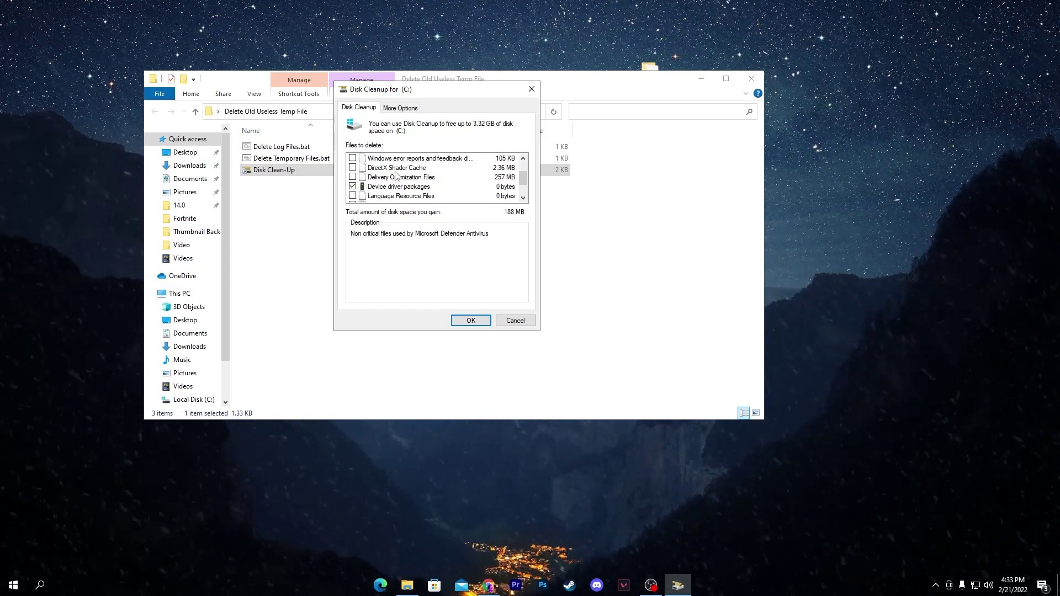
{"action": "left_click", "coordinate": [352, 168]}
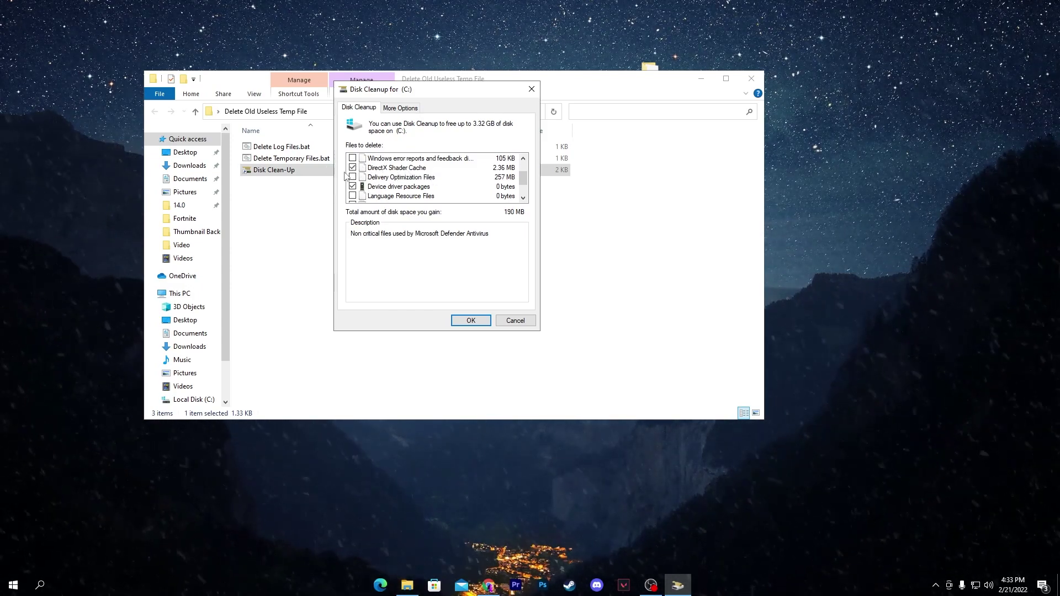
{"action": "left_click", "coordinate": [352, 177]}
{"action": "scroll", "coordinate": [425, 179], "scroll_direction": "down", "scroll_amount": 1}
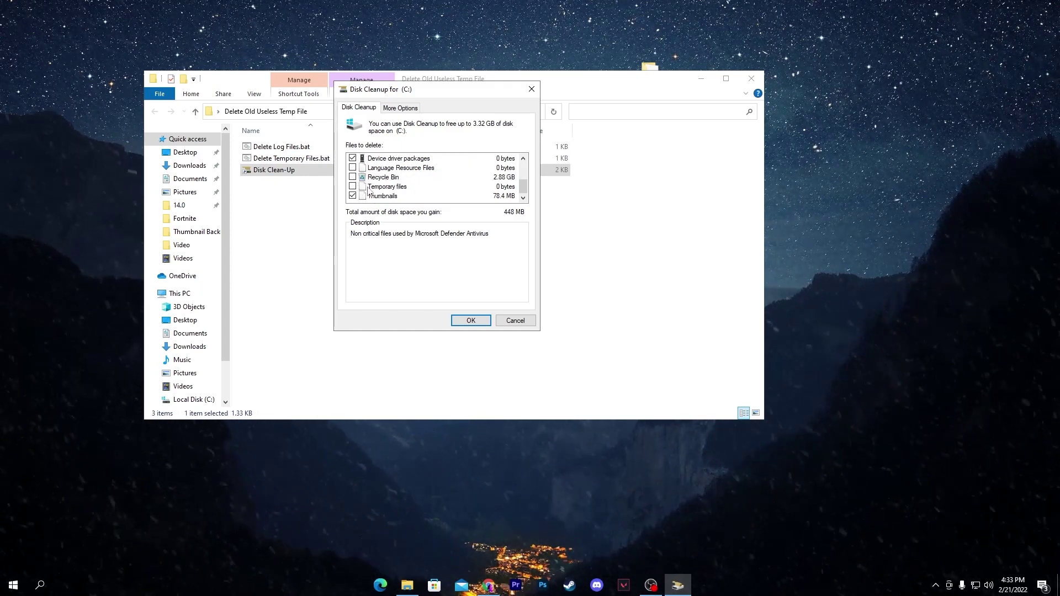
{"action": "left_click", "coordinate": [480, 319]}
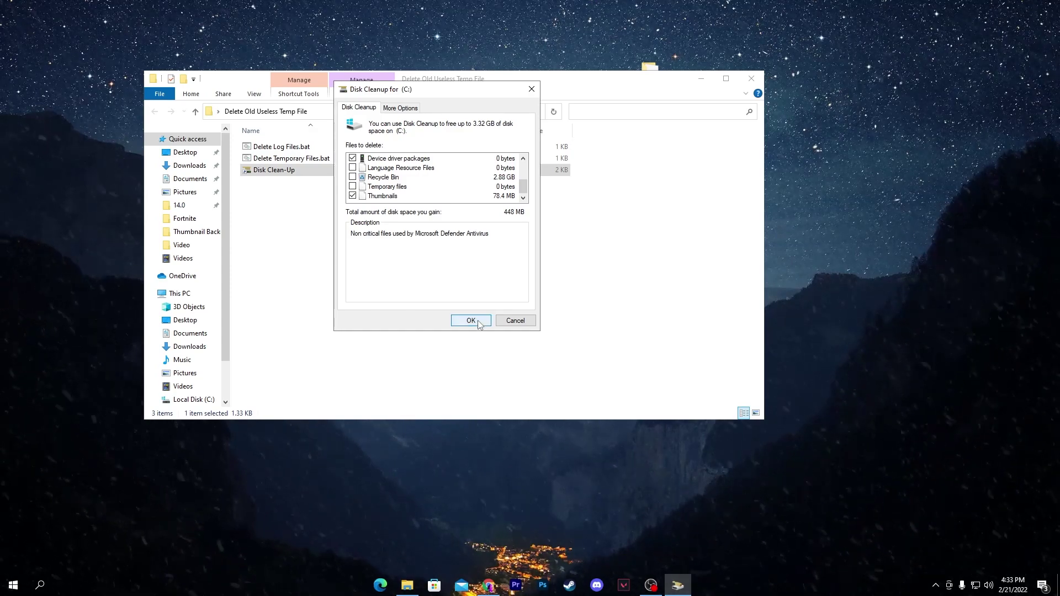
{"action": "left_click", "coordinate": [542, 299]}
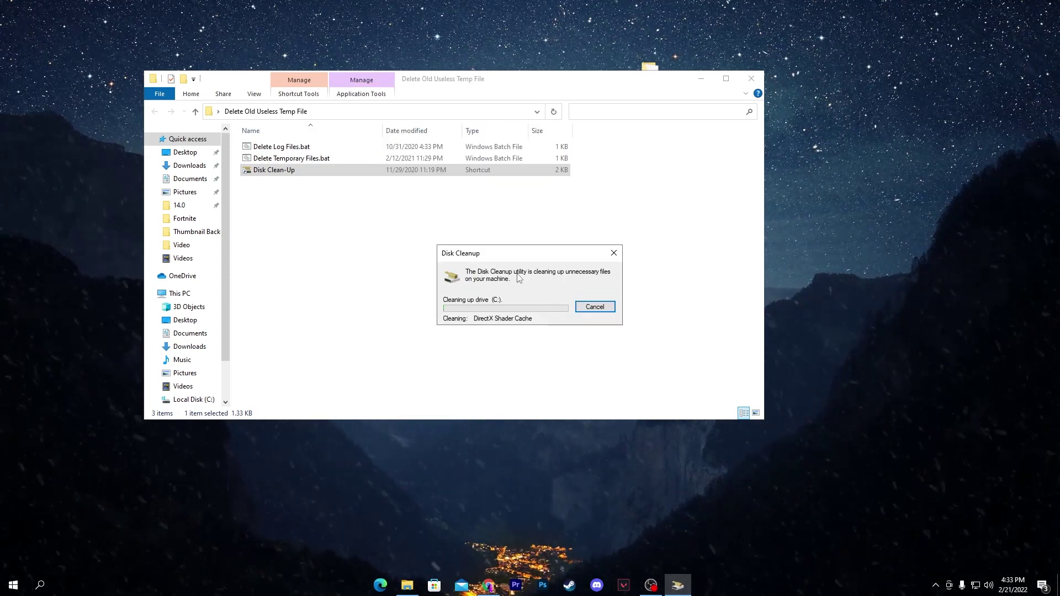
{"action": "left_click_drag", "start_coordinate": [519, 278], "coordinate": [900, 240]}
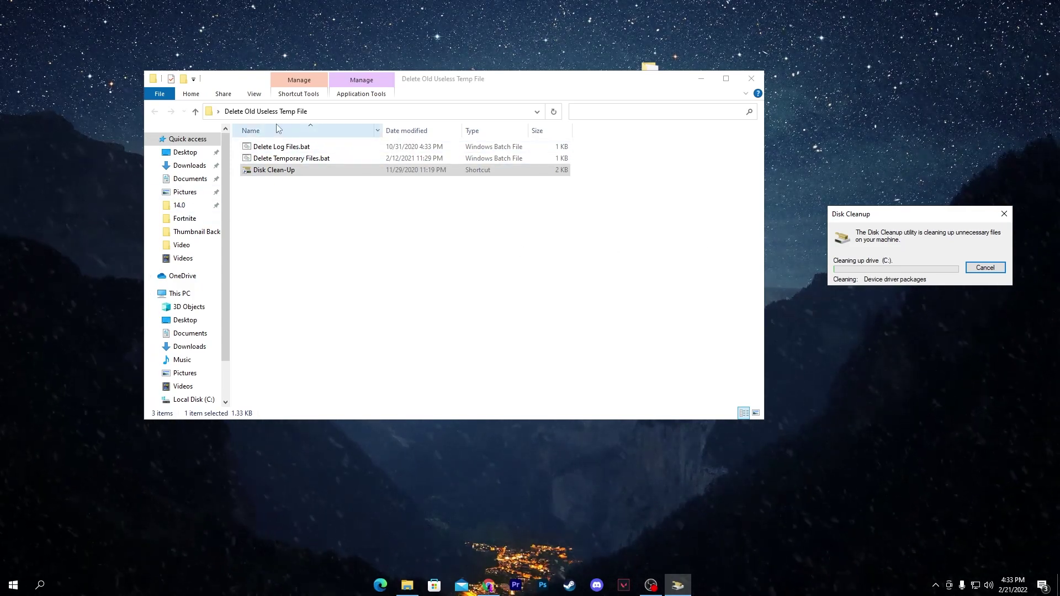
{"action": "left_click", "coordinate": [751, 78]}
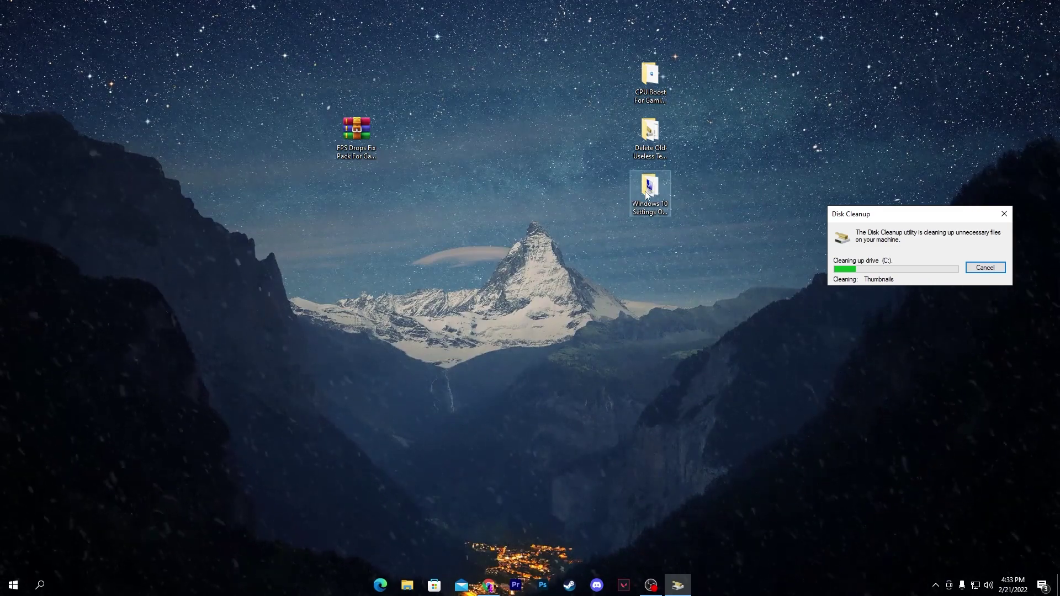
Merge Disable FSO & Game Bar.reg from the Windows 10 Settings Optimizaiton folder, confirming the prompts
{"action": "left_click_drag", "start_coordinate": [649, 190], "coordinate": [481, 192]}
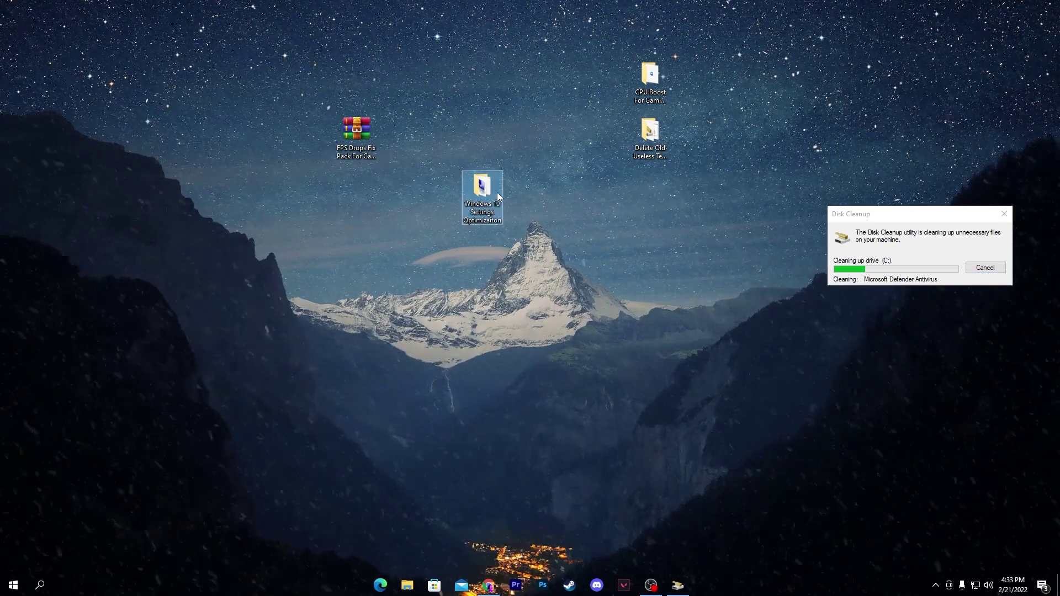
{"action": "double_click", "coordinate": [467, 218]}
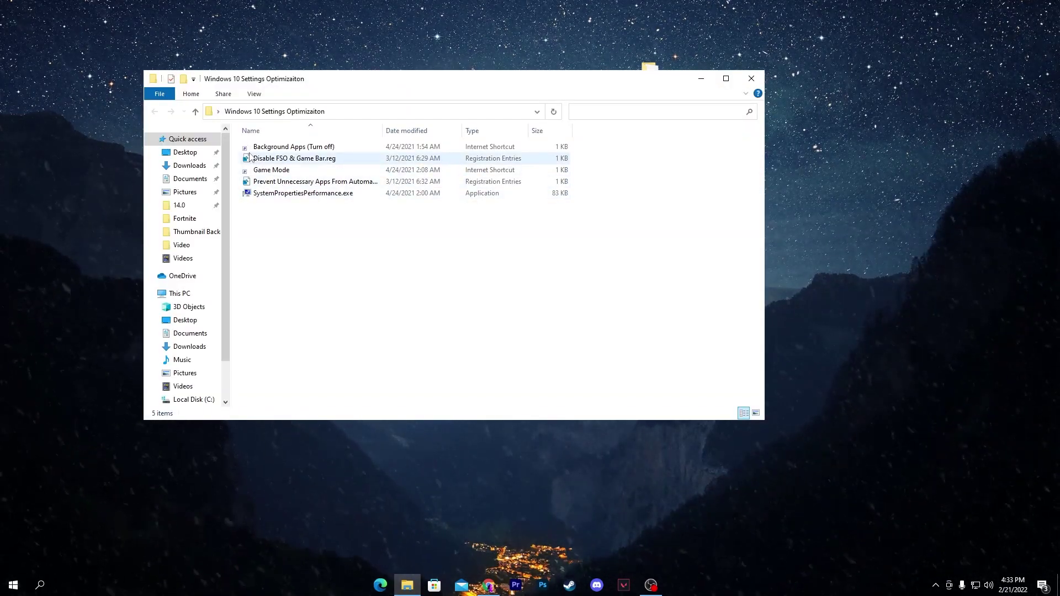
{"action": "double_click", "coordinate": [298, 160]}
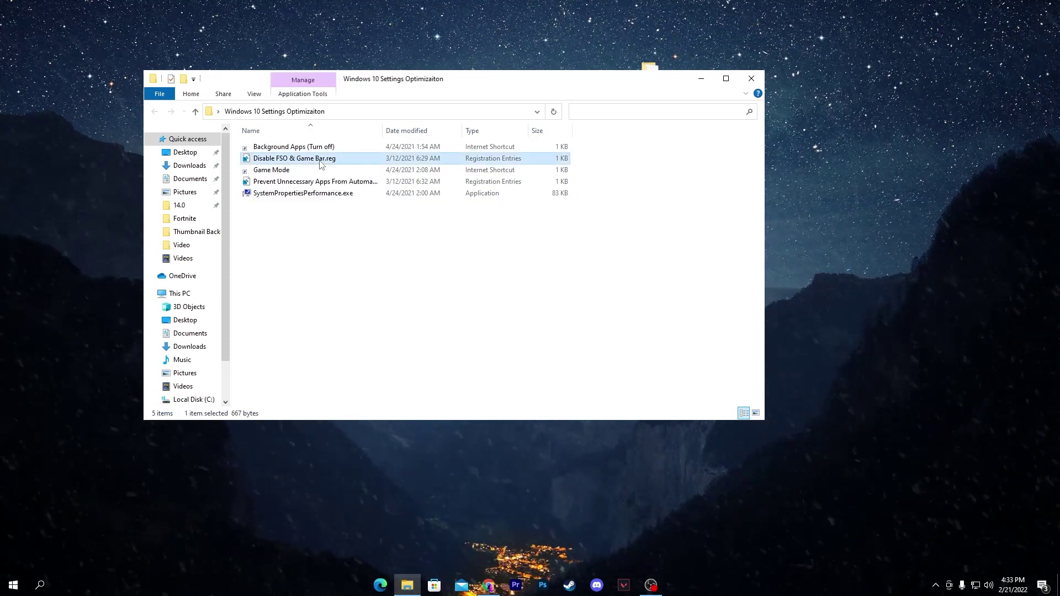
{"action": "left_click", "coordinate": [605, 312]}
{"action": "left_click", "coordinate": [655, 293]}
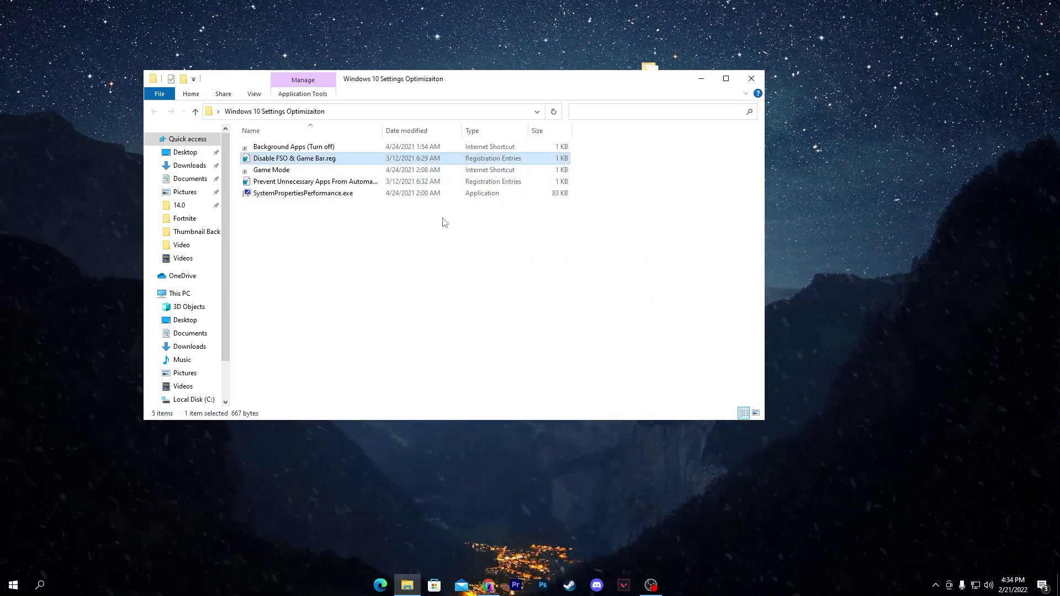
{"action": "double_click", "coordinate": [266, 171]}
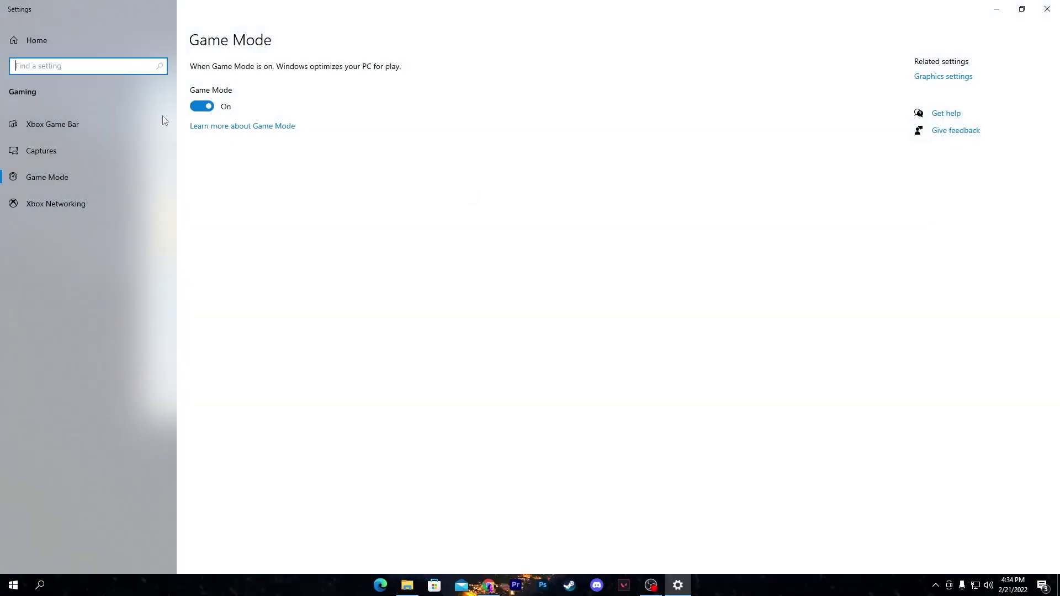
{"action": "left_click", "coordinate": [73, 42]}
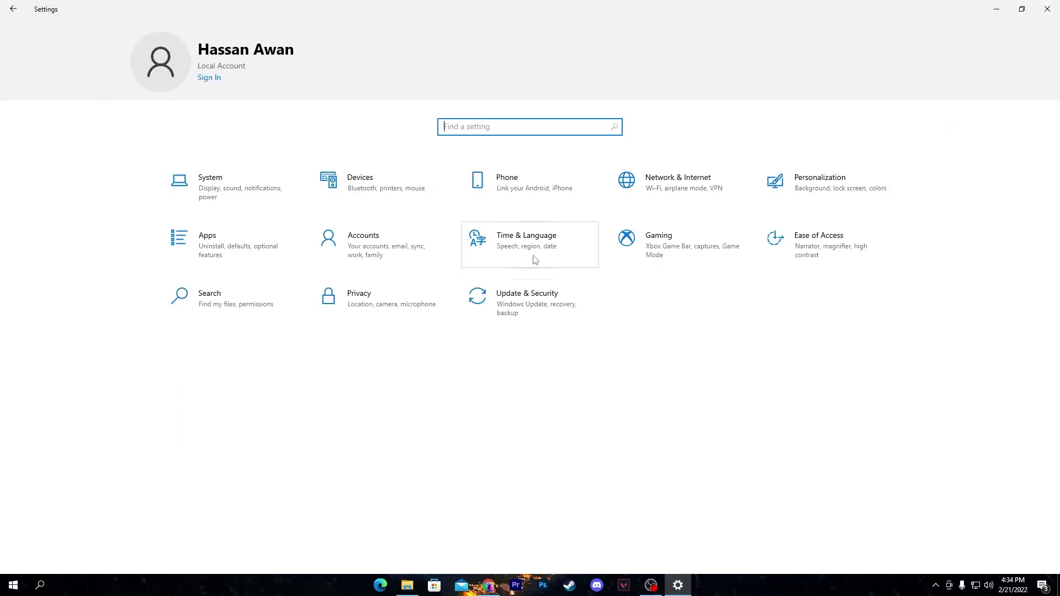
{"action": "left_click", "coordinate": [506, 294]}
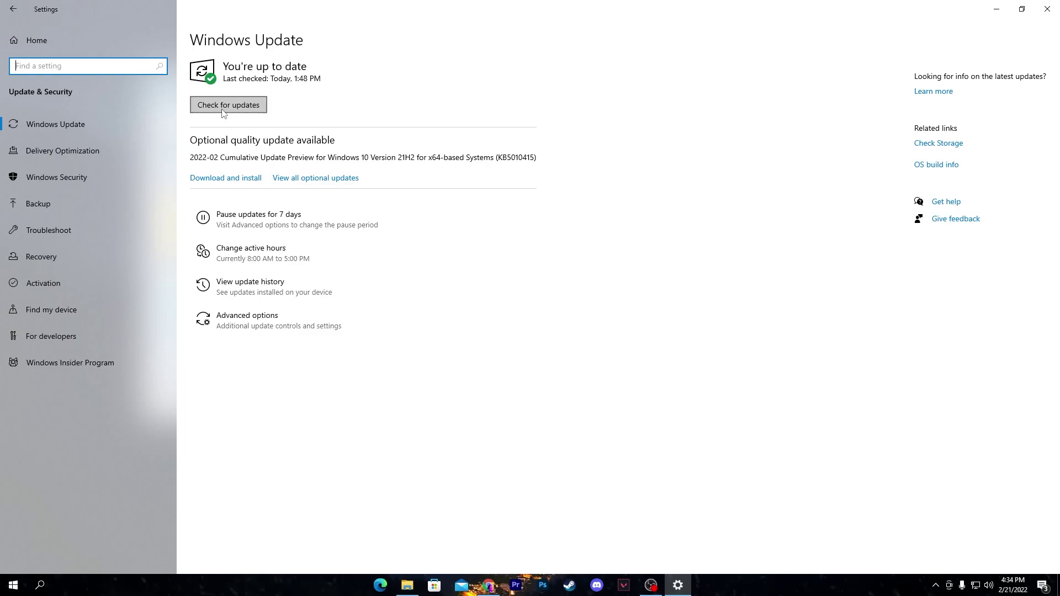
{"action": "left_click", "coordinate": [1046, 8]}
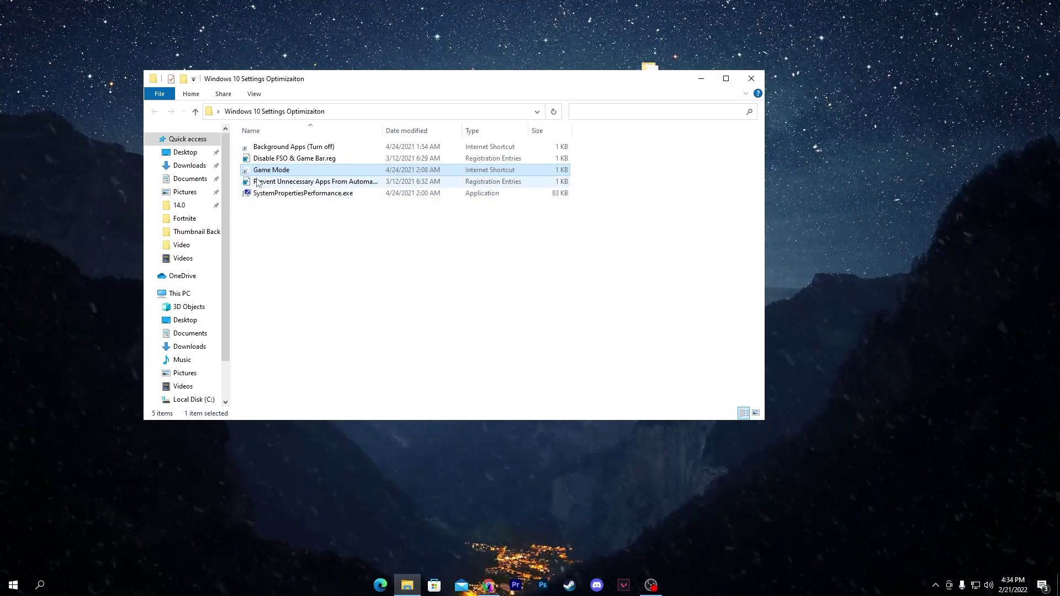
Merge the Prevent Unnecessary Apps From Automatically Starting registry file
{"action": "double_click", "coordinate": [293, 184]}
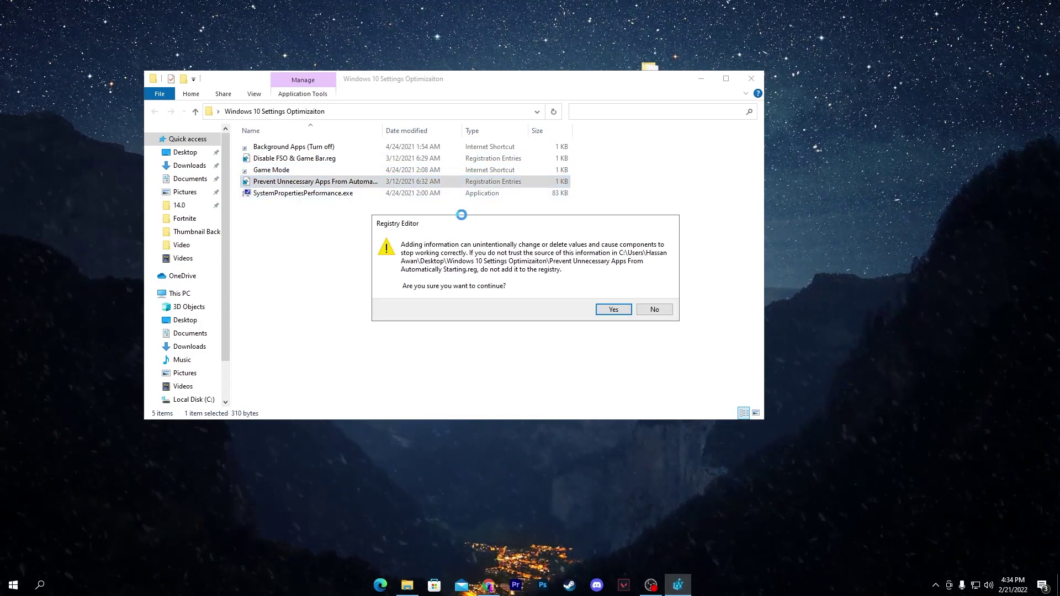
{"action": "left_click", "coordinate": [612, 309]}
{"action": "left_click", "coordinate": [655, 298]}
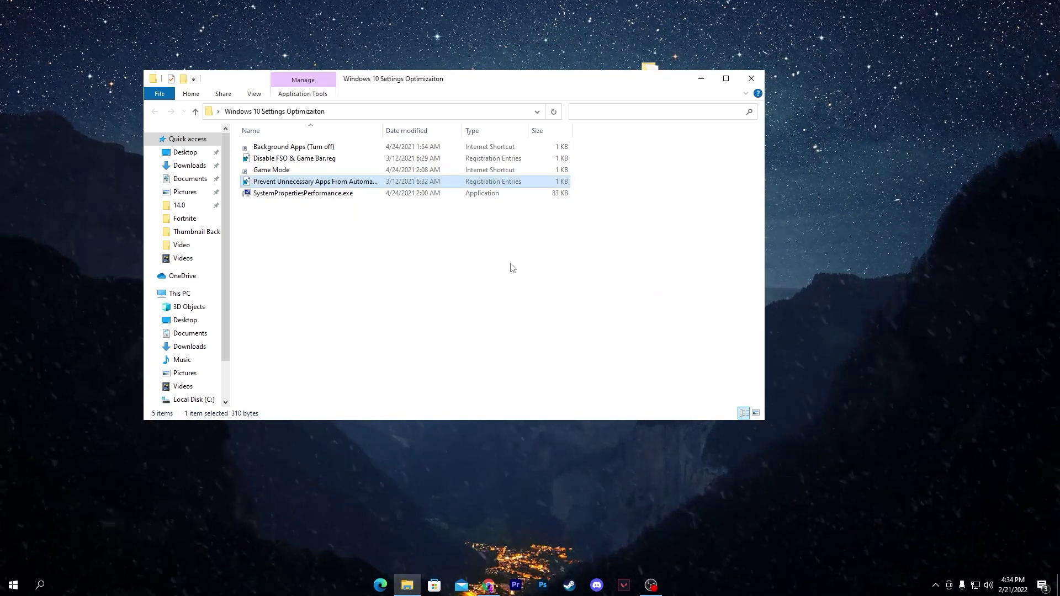
Run SystemPropertiesPerformance.exe and accept the Custom visual effects with thumbnails and smooth fonts
{"action": "left_click", "coordinate": [320, 197]}
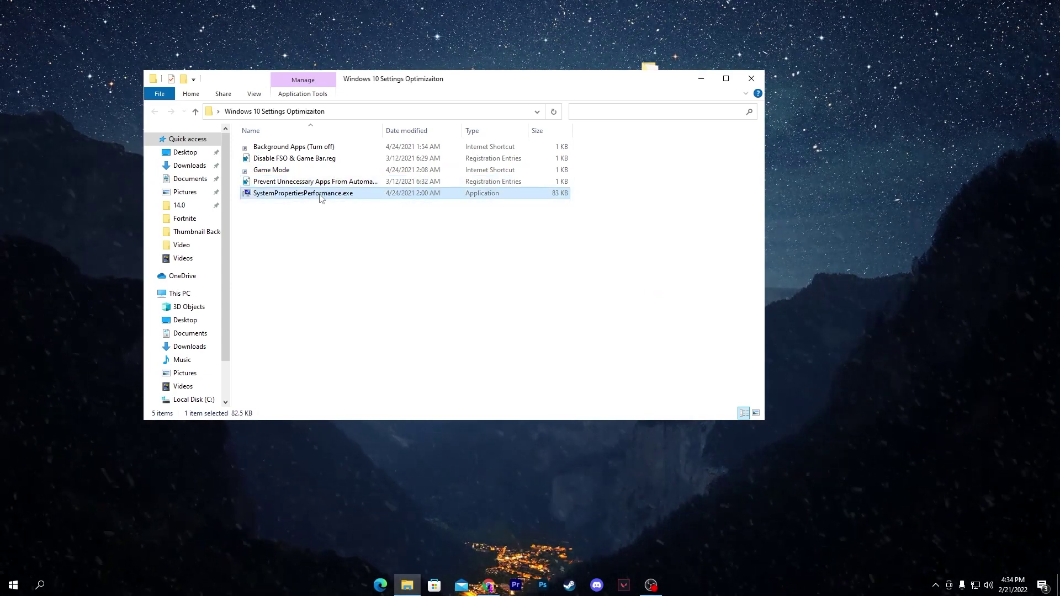
{"action": "double_click", "coordinate": [320, 196]}
{"action": "left_click_drag", "start_coordinate": [153, 50], "coordinate": [501, 52]}
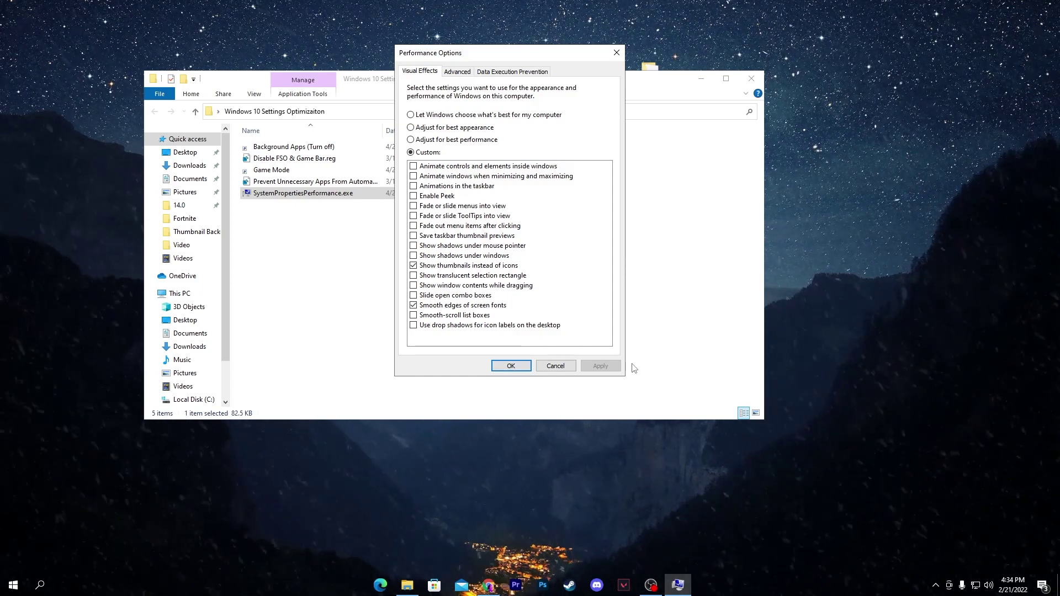
{"action": "left_click", "coordinate": [510, 366]}
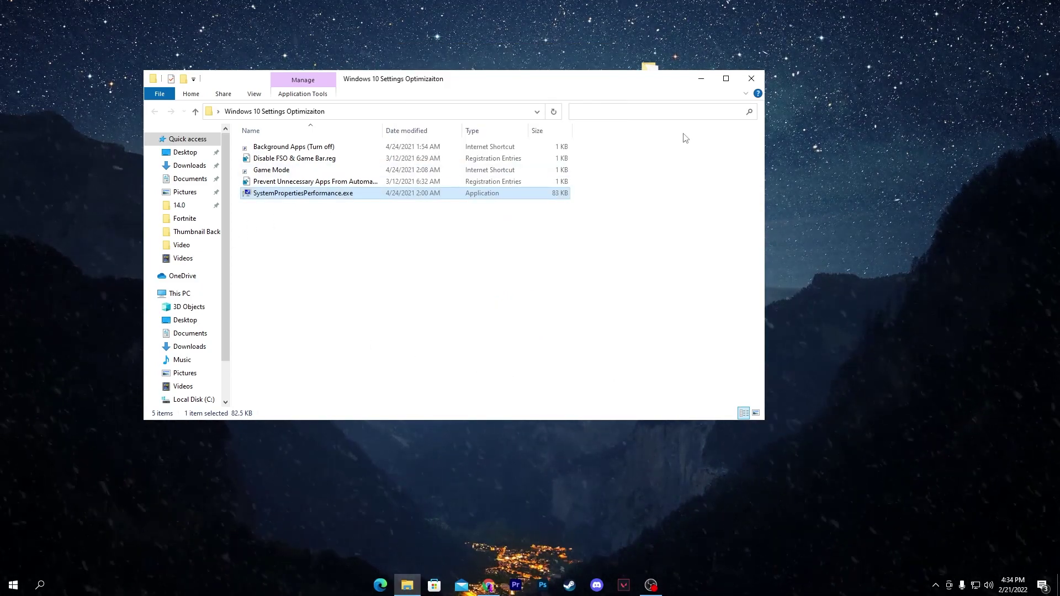
Close the settings folder, rearrange the fix-pack icons, and open CPU Boost For Gaming UPDATED
{"action": "left_click", "coordinate": [750, 78]}
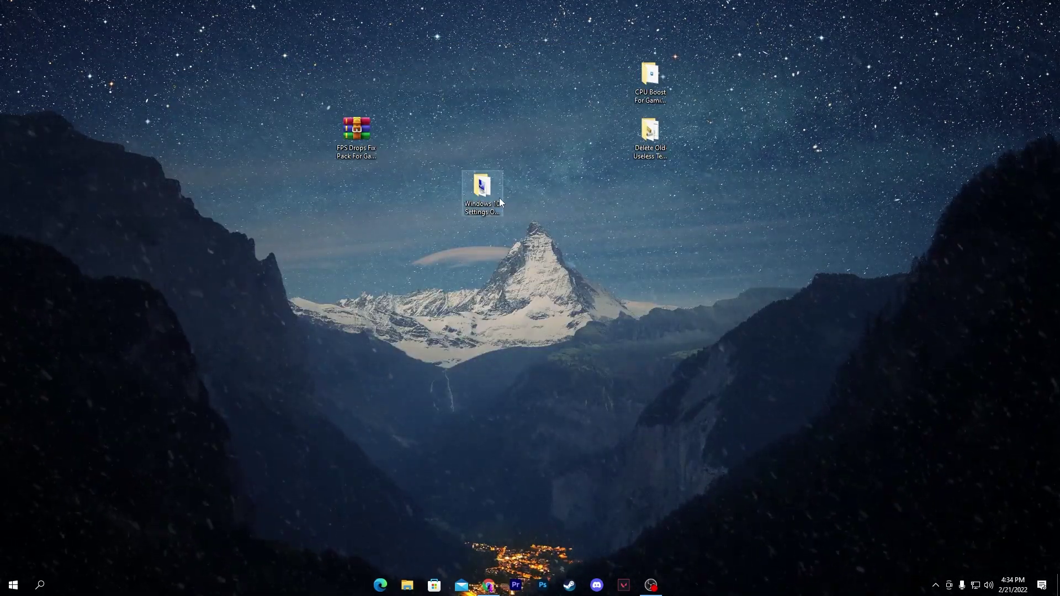
{"action": "left_click_drag", "start_coordinate": [500, 197], "coordinate": [665, 203]}
{"action": "left_click_drag", "start_coordinate": [650, 77], "coordinate": [466, 197]}
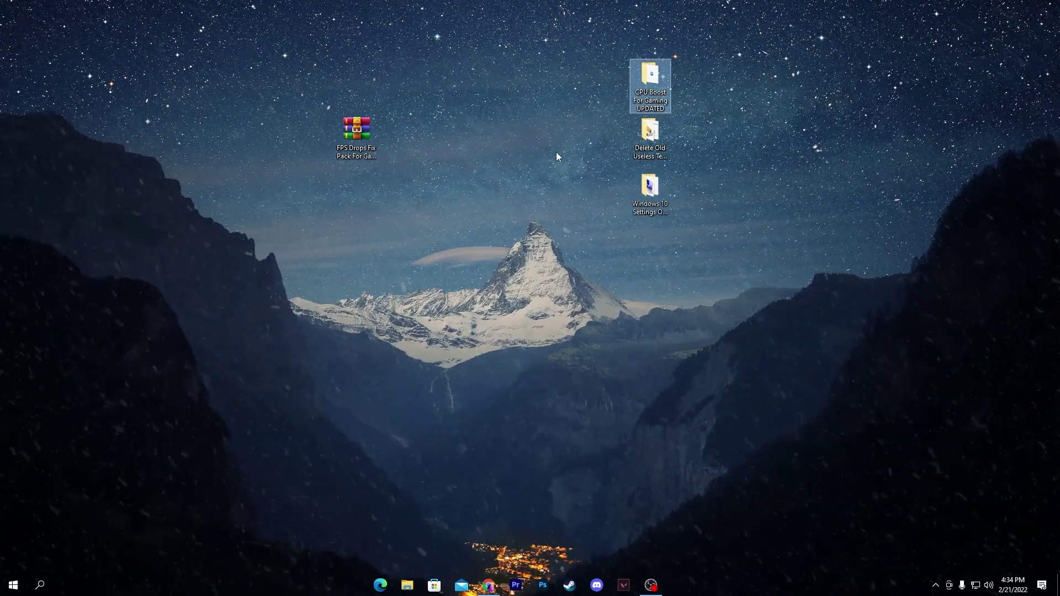
{"action": "left_click_drag", "start_coordinate": [556, 156], "coordinate": [558, 154]}
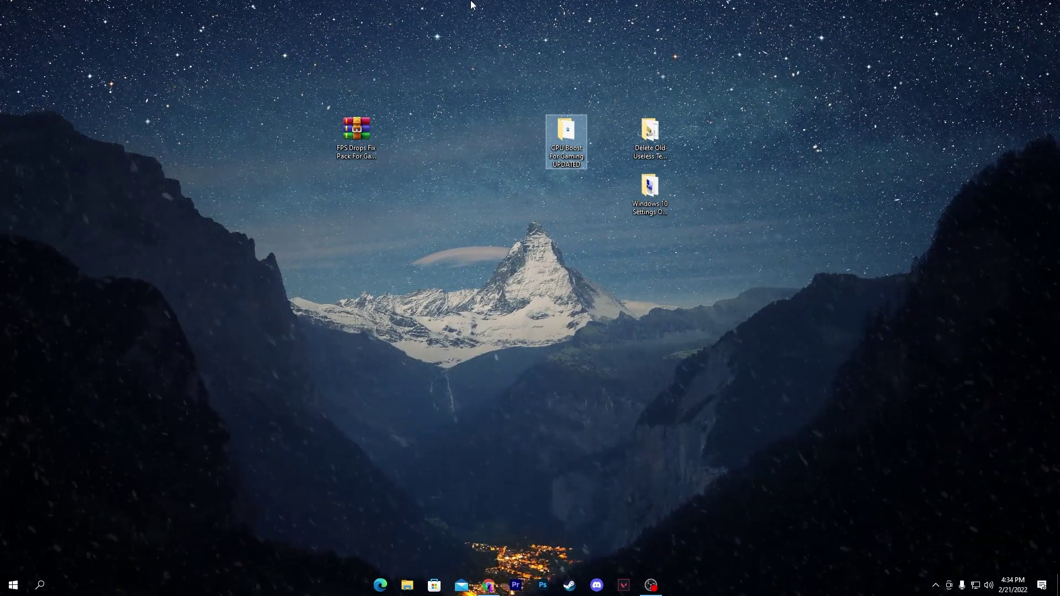
{"action": "double_click", "coordinate": [565, 136]}
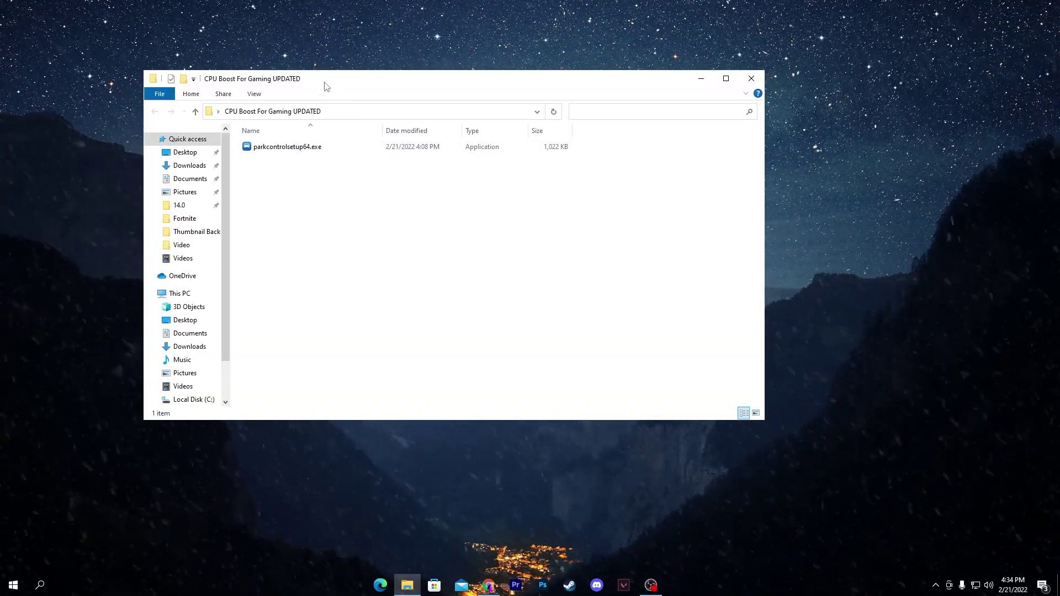
{"action": "left_click_drag", "start_coordinate": [325, 86], "coordinate": [647, 88]}
Install ParkControl from parkcontrolsetup64.exe in English with default components and location
{"action": "double_click", "coordinate": [607, 149]}
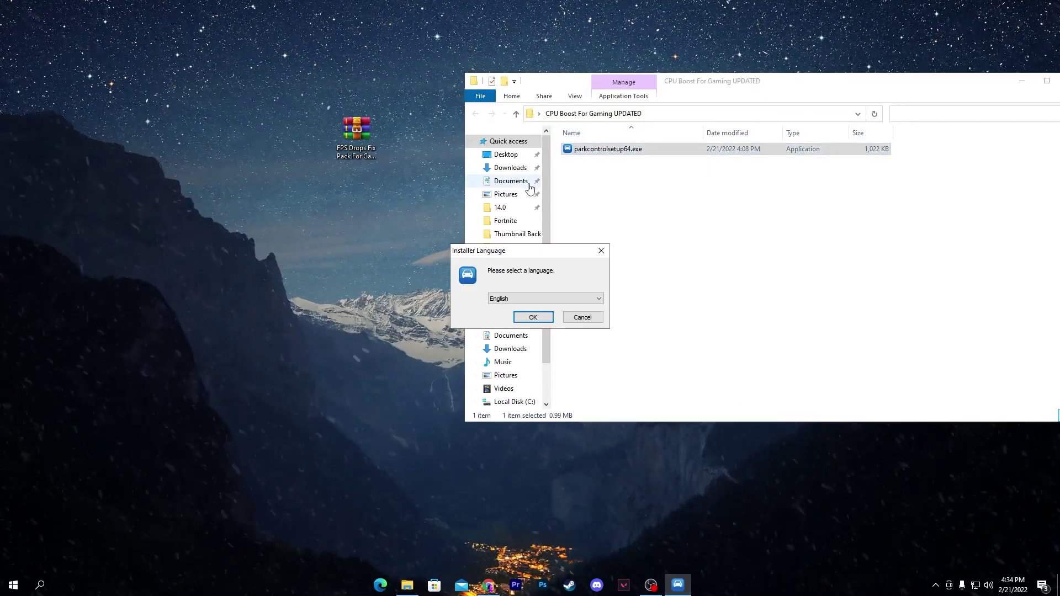
{"action": "left_click", "coordinate": [533, 321]}
{"action": "left_click", "coordinate": [592, 382]}
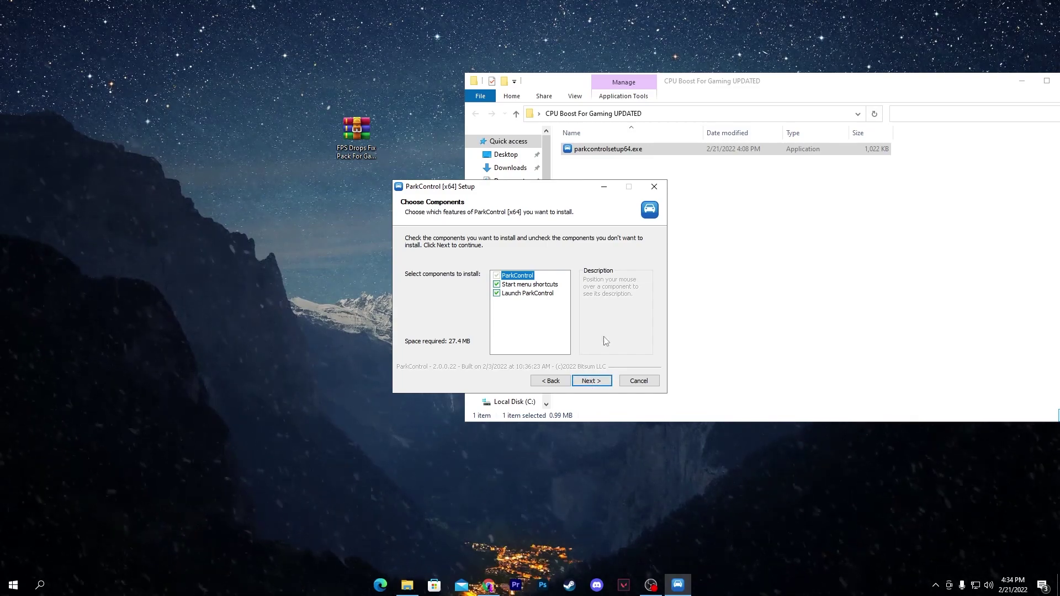
{"action": "left_click", "coordinate": [593, 385]}
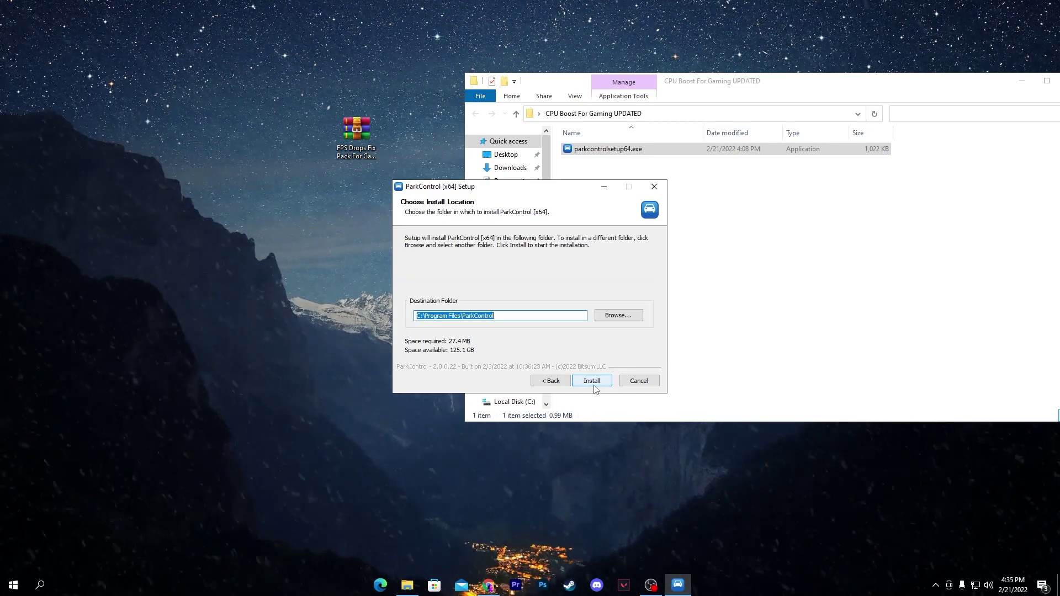
{"action": "left_click", "coordinate": [592, 381]}
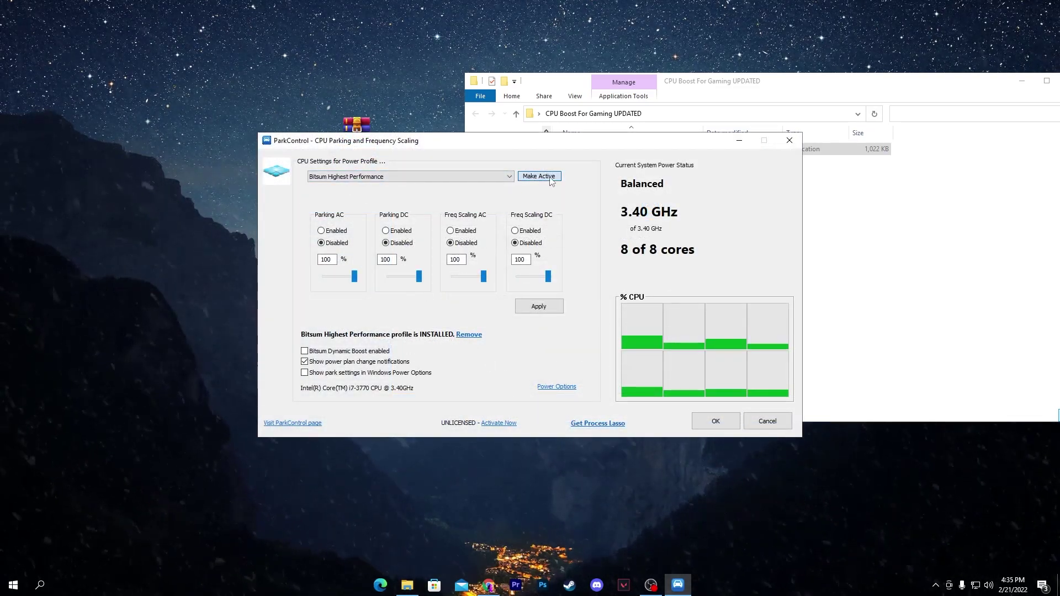
Activate Bitsum Highest Performance, enable Dynamic Boost using it when idle, and close ParkControl
{"action": "left_click", "coordinate": [542, 177]}
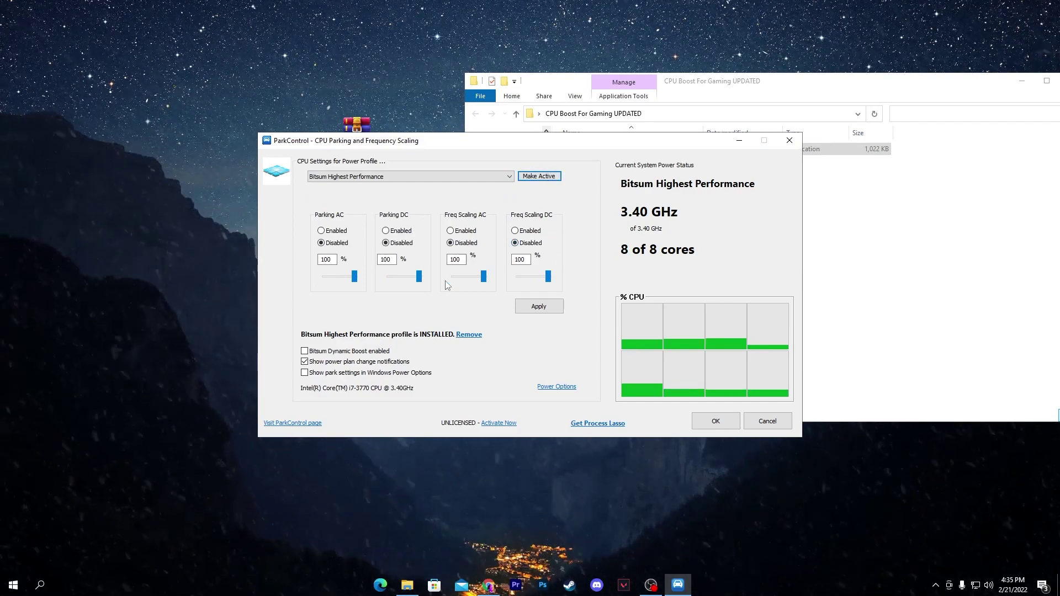
{"action": "left_click", "coordinate": [304, 351]}
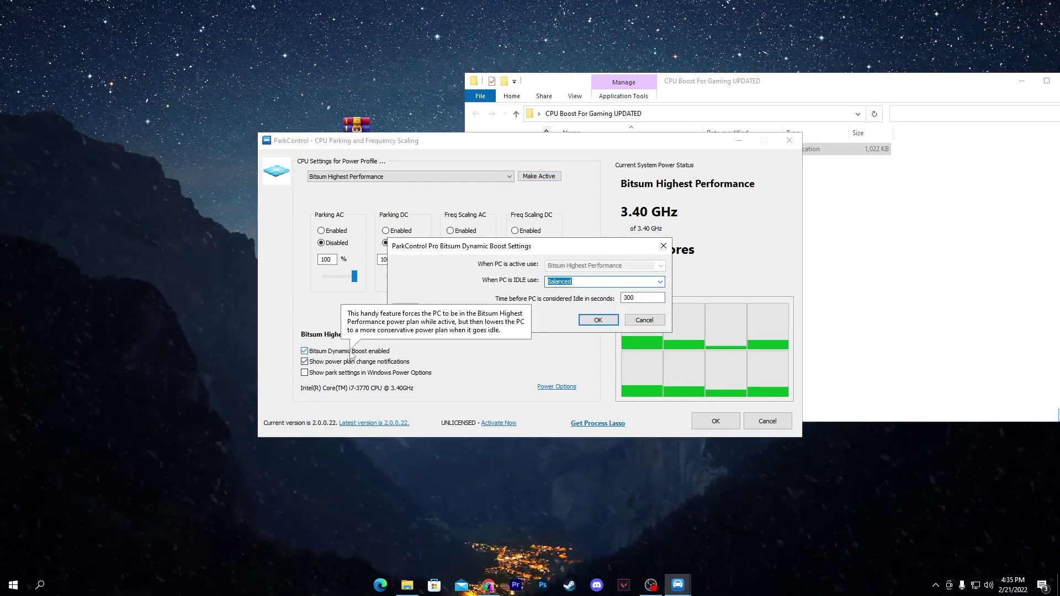
{"action": "left_click", "coordinate": [552, 282]}
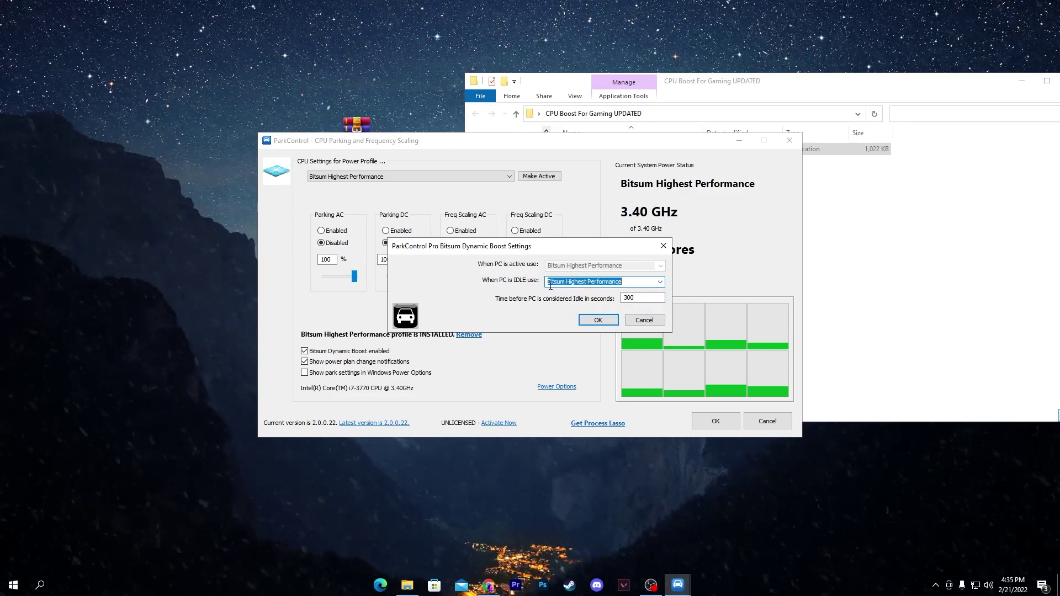
{"action": "left_click", "coordinate": [598, 320]}
{"action": "left_click", "coordinate": [715, 422]}
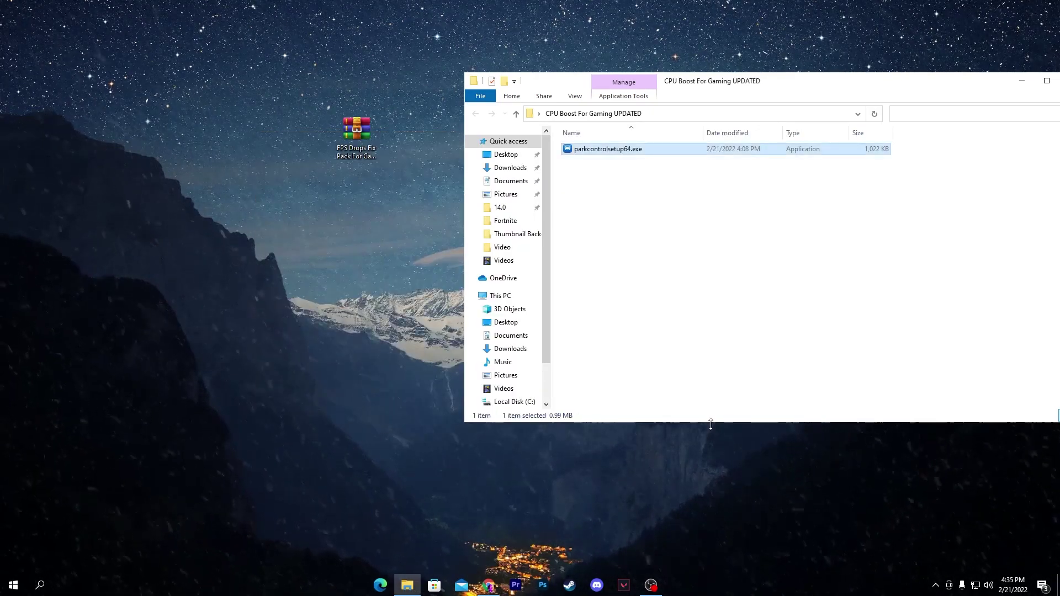
{"action": "left_click", "coordinate": [935, 586]}
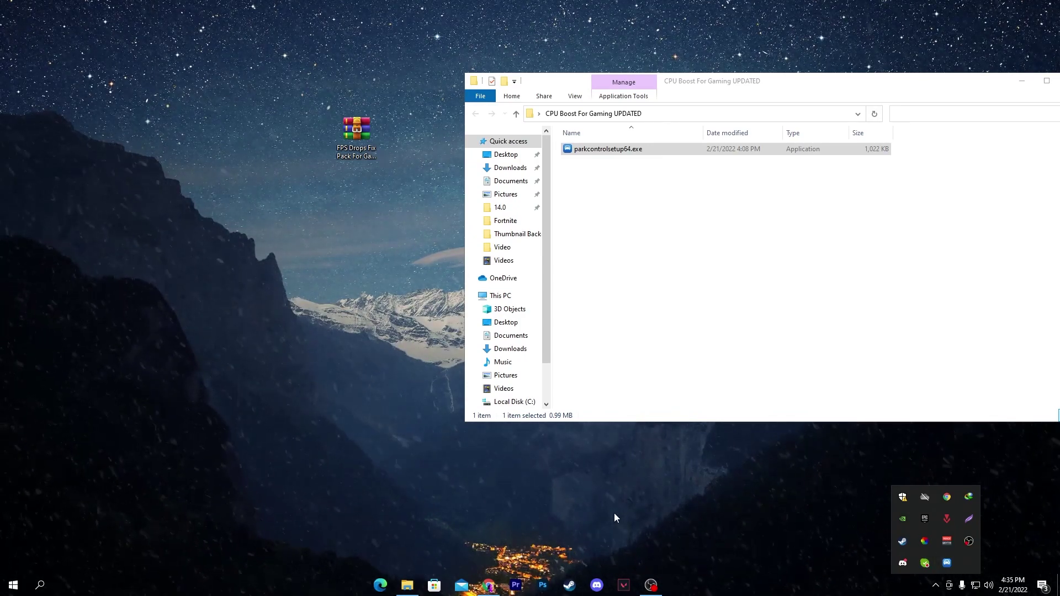
Move the CPU Boost For Gaming UPDATED window to the centre and close it
{"action": "left_click_drag", "start_coordinate": [983, 82], "coordinate": [723, 78]}
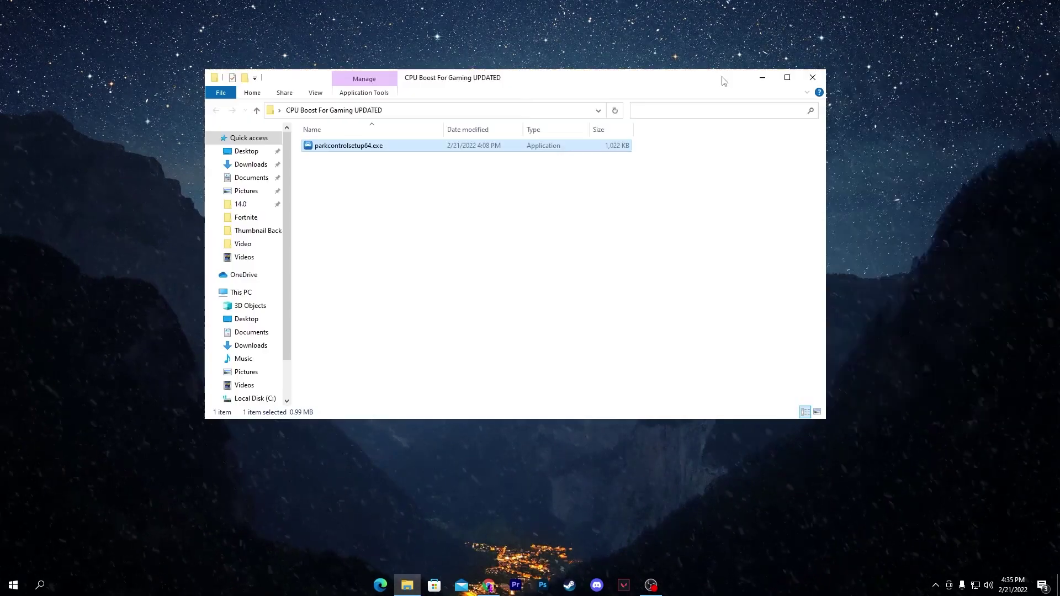
{"action": "left_click", "coordinate": [811, 76]}
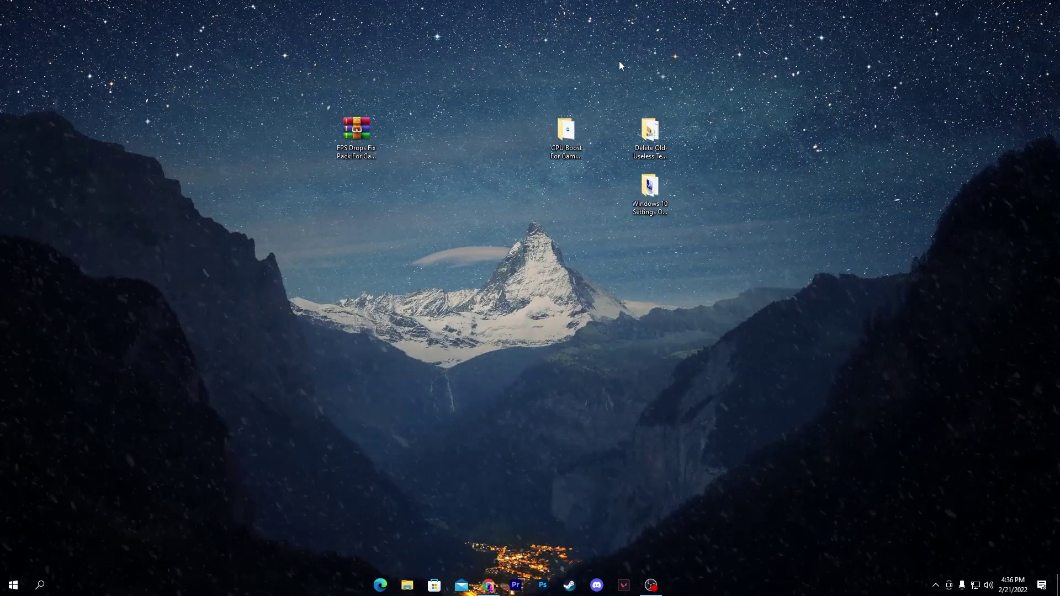